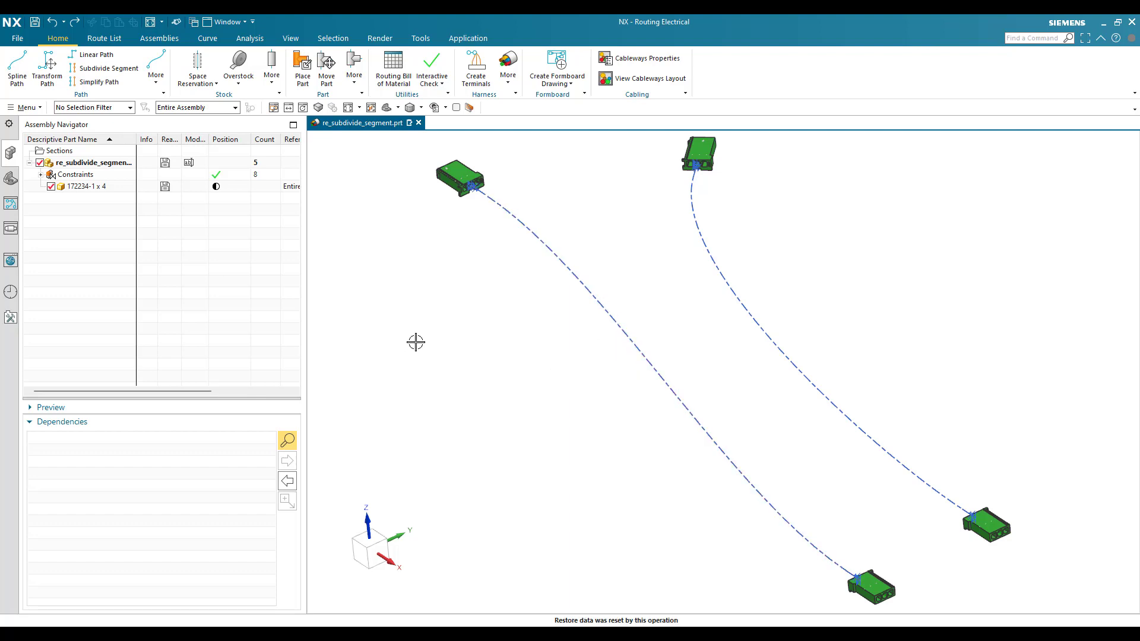
Step: Subdivide the left-hand spline path at a single point, located by an arc length of 100 mm
left_click(107, 68)
left_click(181, 122)
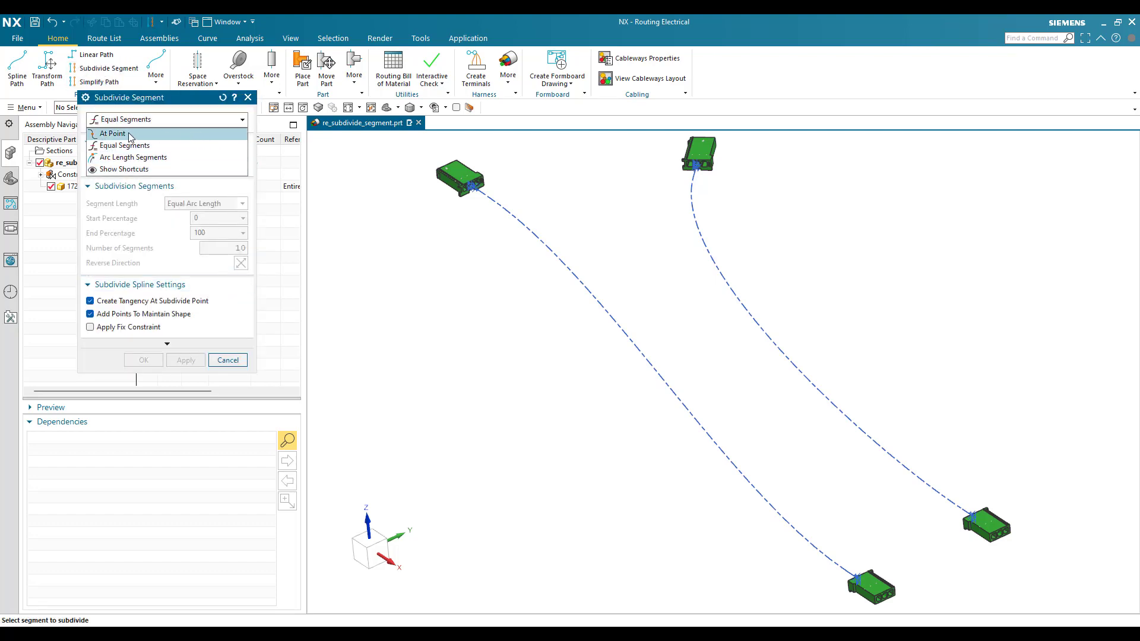
left_click(112, 133)
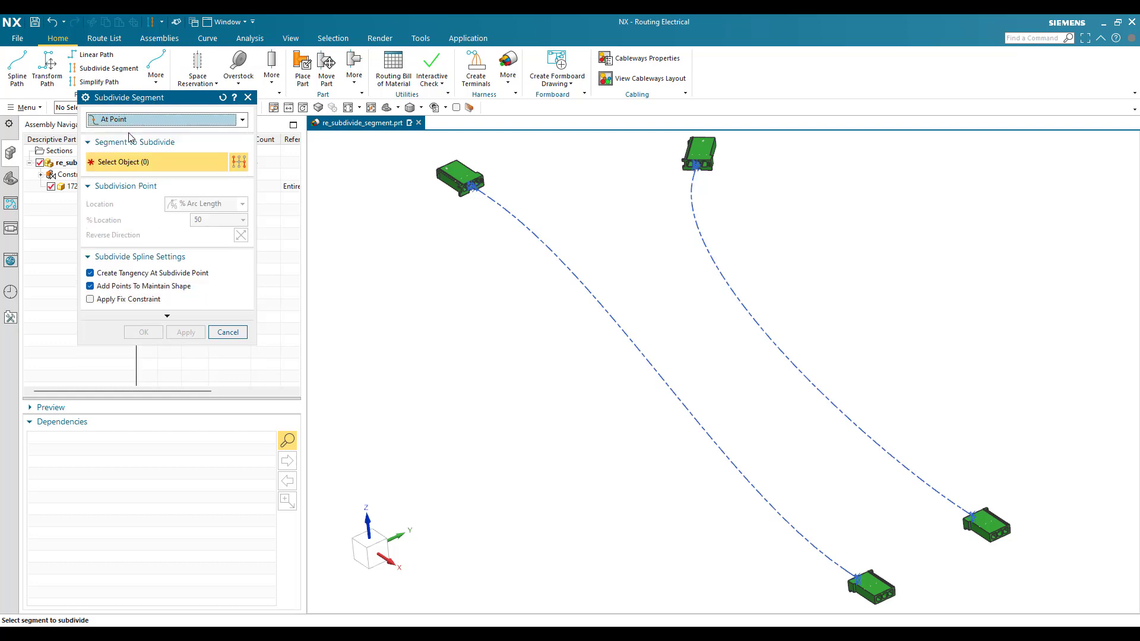
left_click(572, 271)
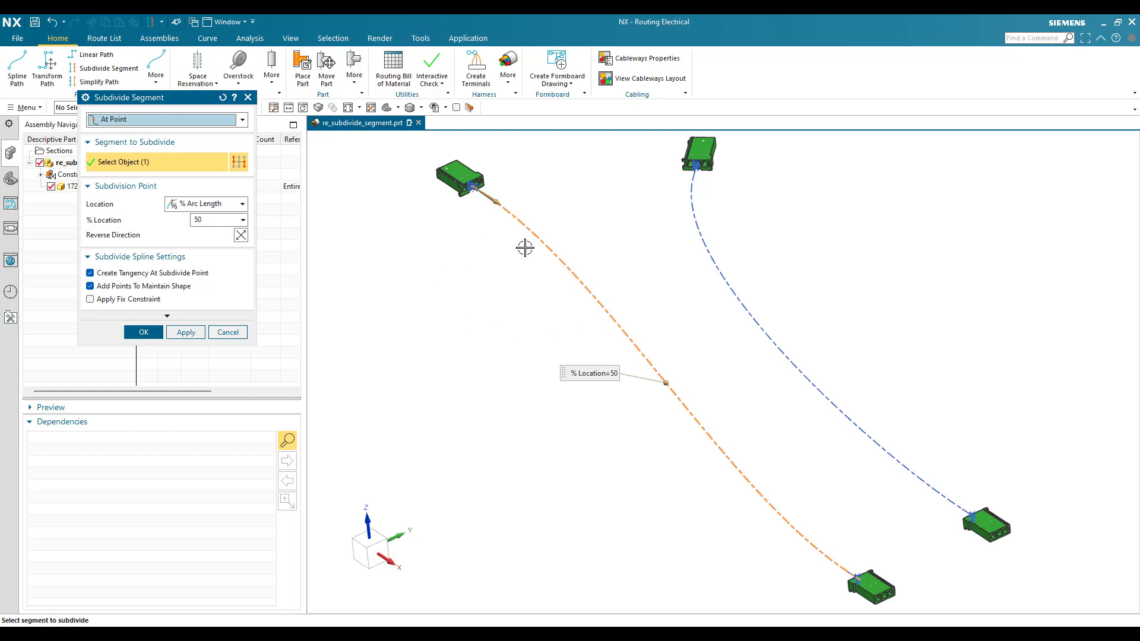
left_click(207, 207)
left_click(207, 206)
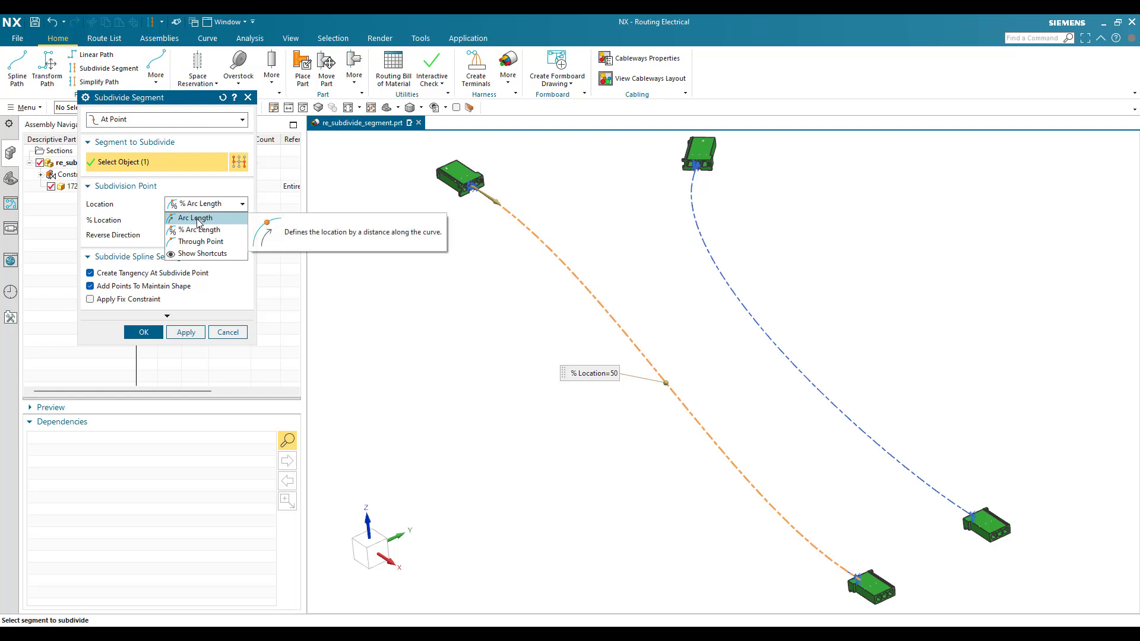
left_click(197, 218)
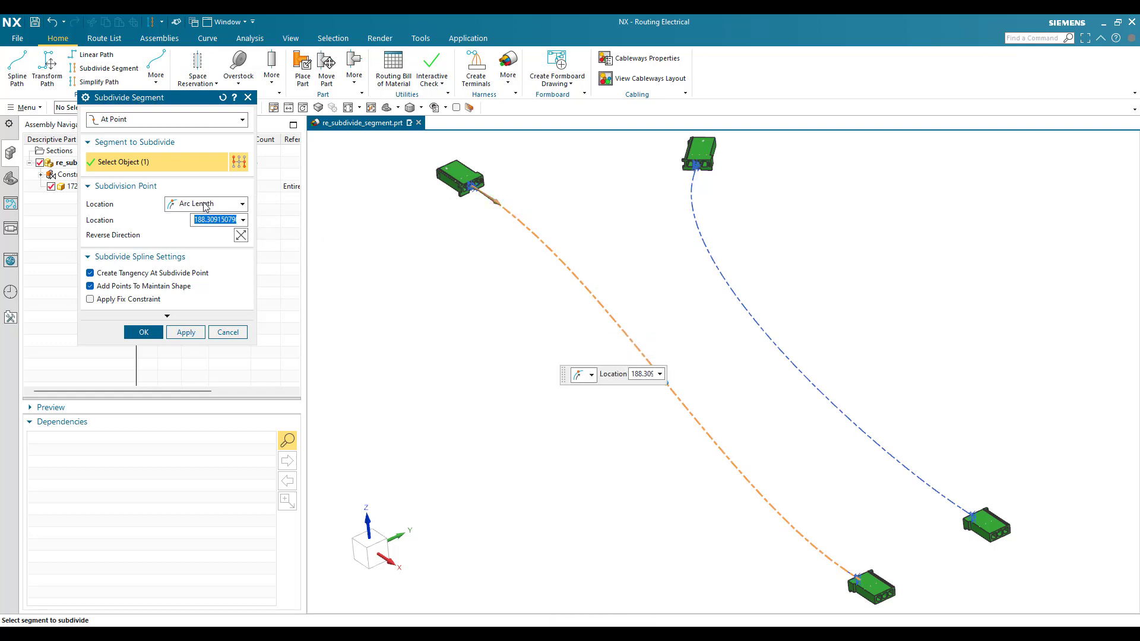
type("100")
key("Return")
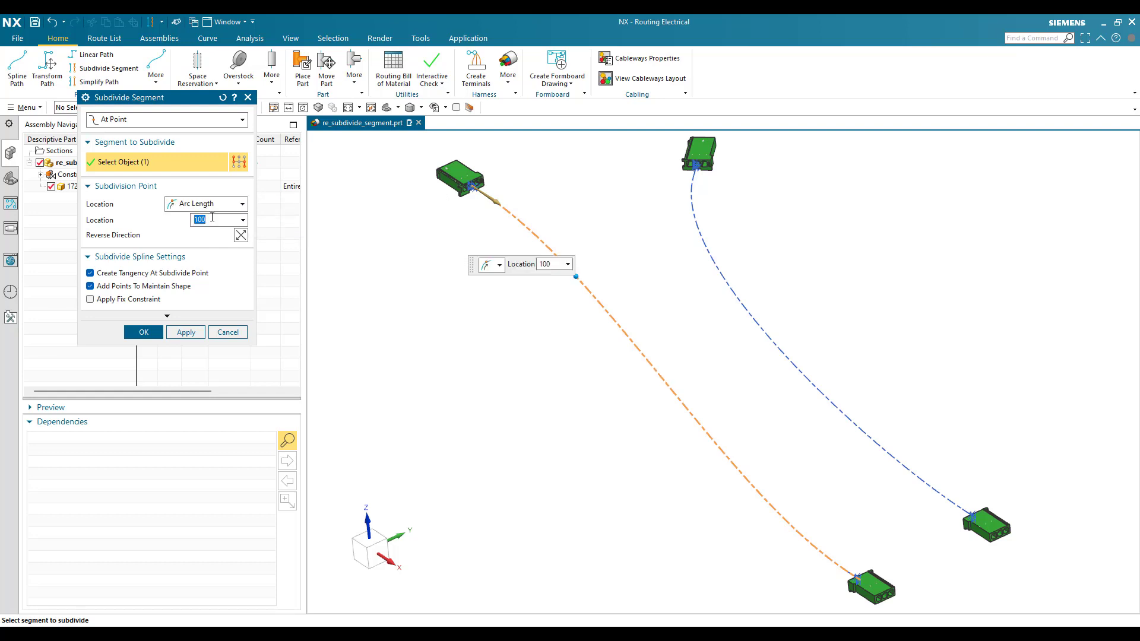
scroll(582, 274, "up", 4)
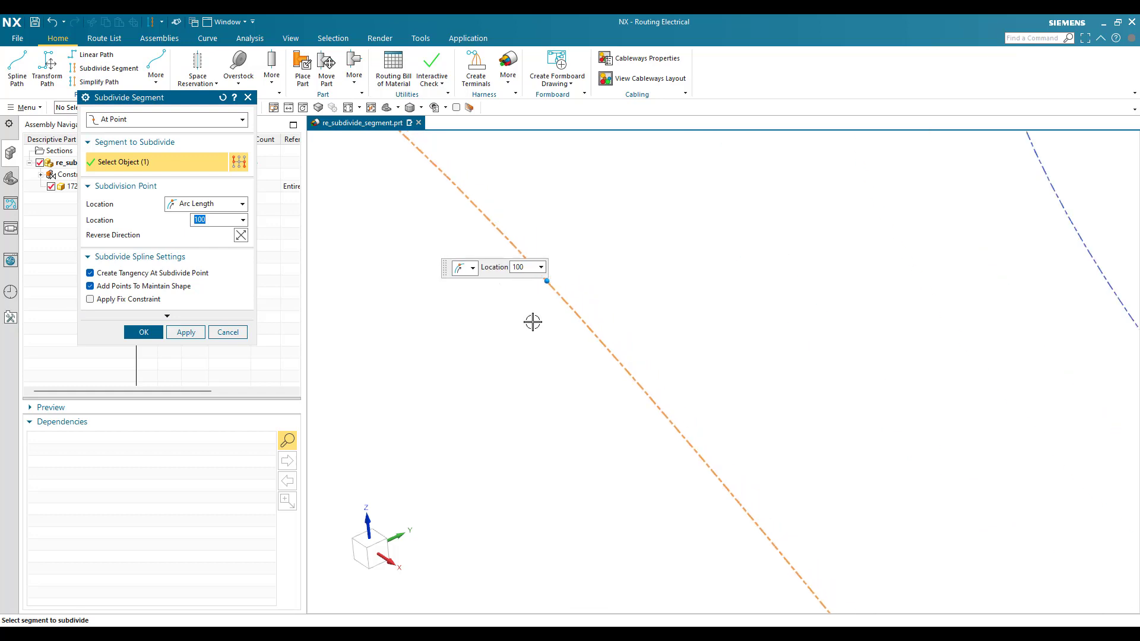
left_click(143, 332)
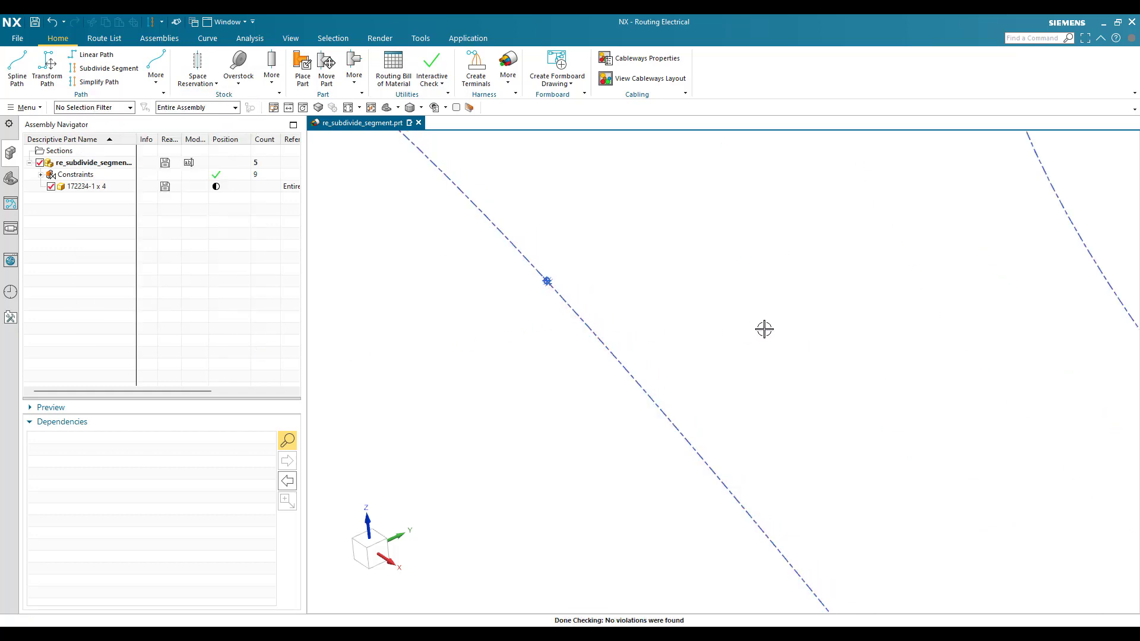
Step: Subdivide the right-hand spline path at a point located at 50% of its arc length
scroll(764, 329, "down", 3)
scroll(764, 329, "down", 3)
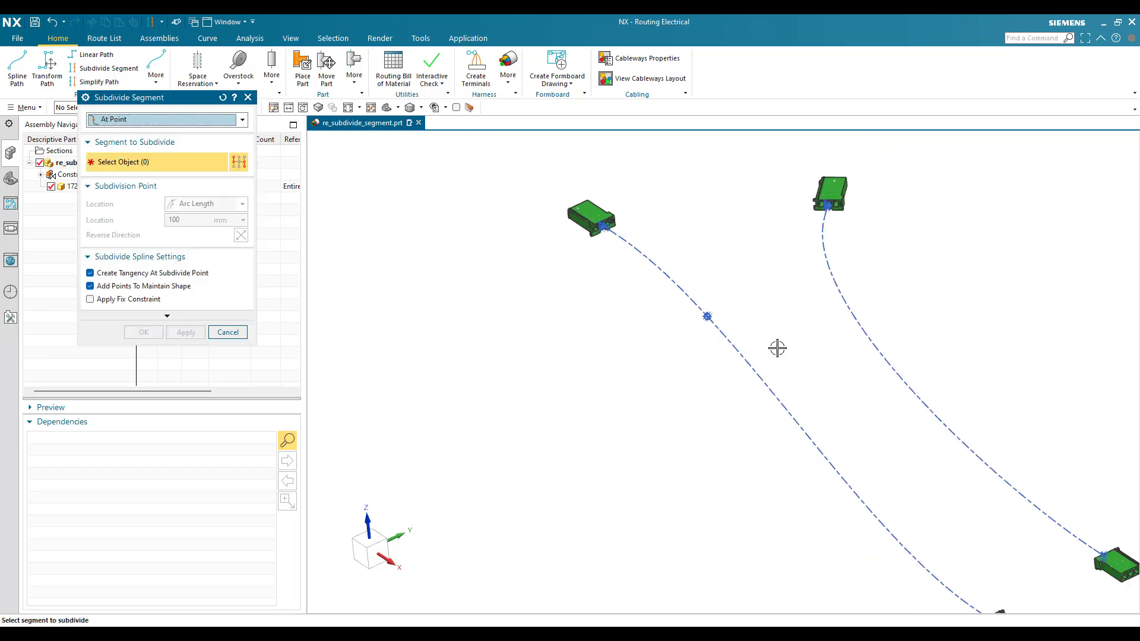
left_click(843, 297)
scroll(830, 340, "up", 3)
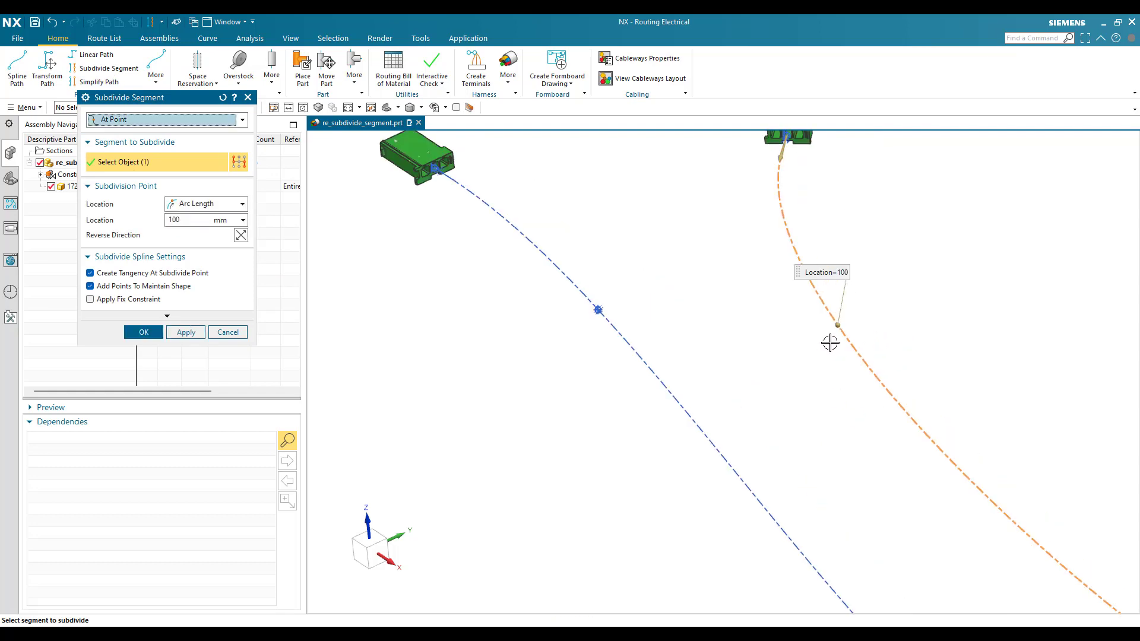
scroll(809, 333, "down", 4)
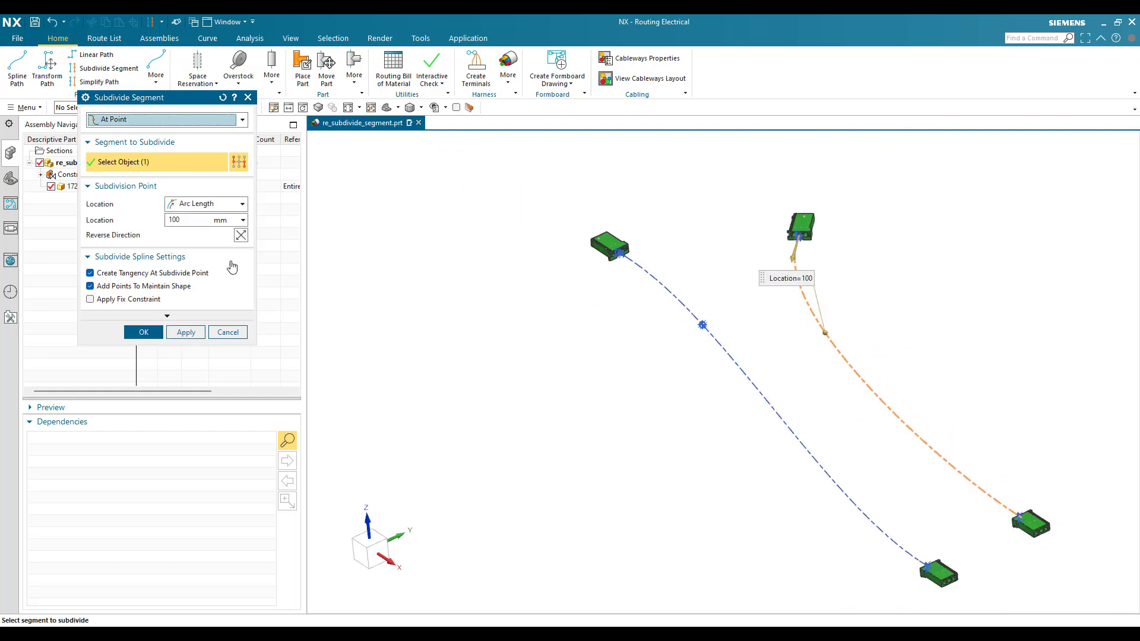
left_click(216, 207)
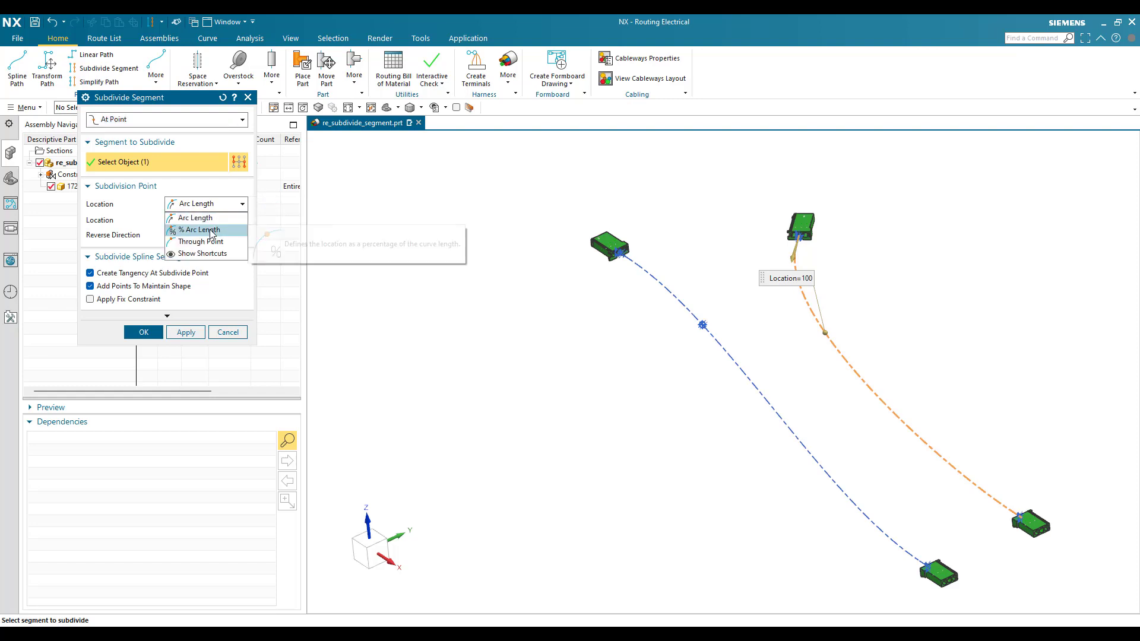
left_click(213, 229)
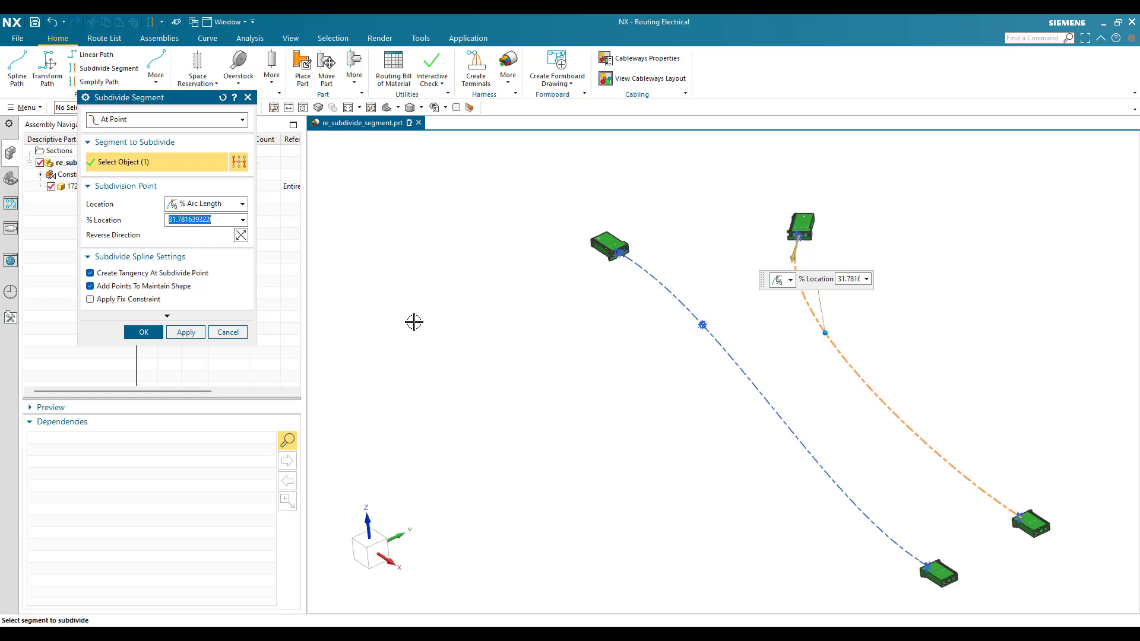
type("50")
key("Return")
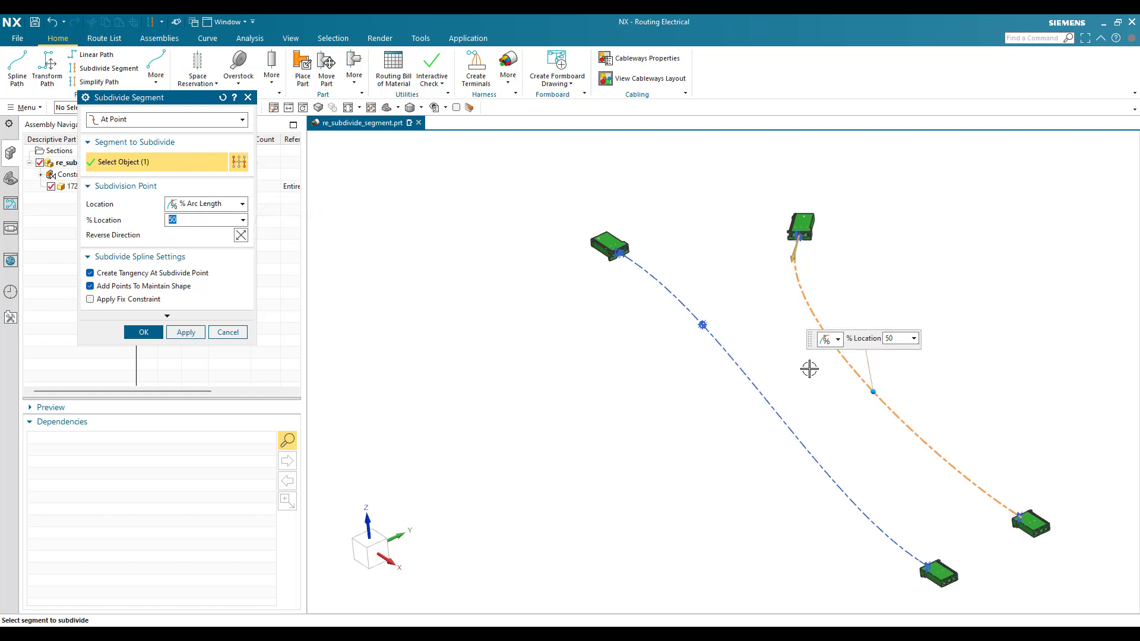
left_click(143, 332)
Step: Undo the point subdivisions on both spline paths
scroll(861, 377, "up", 3)
scroll(861, 377, "down", 2)
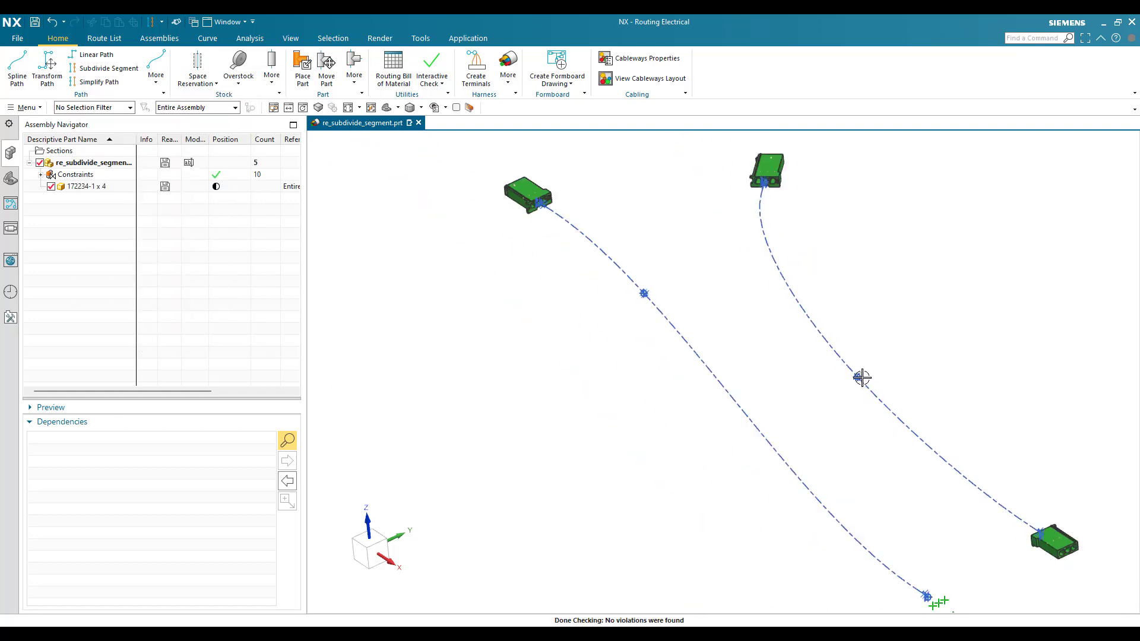
key("ctrl+z")
Step: Subdivide the left-hand spline path into 5 segments of equal arc length over its full length
left_click(121, 69)
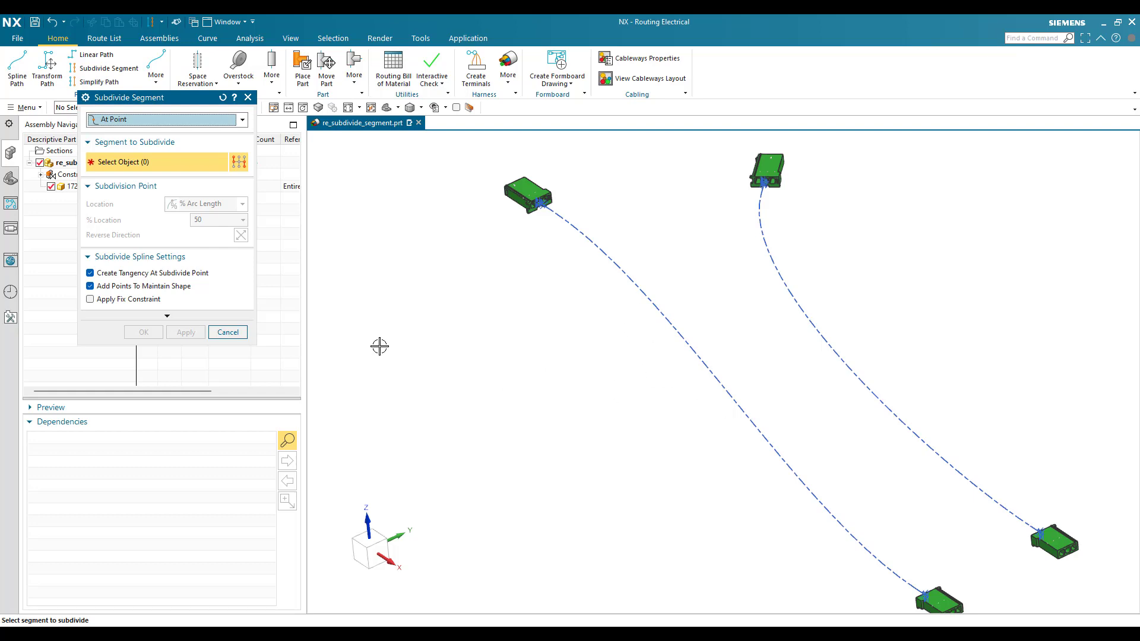
left_click(171, 121)
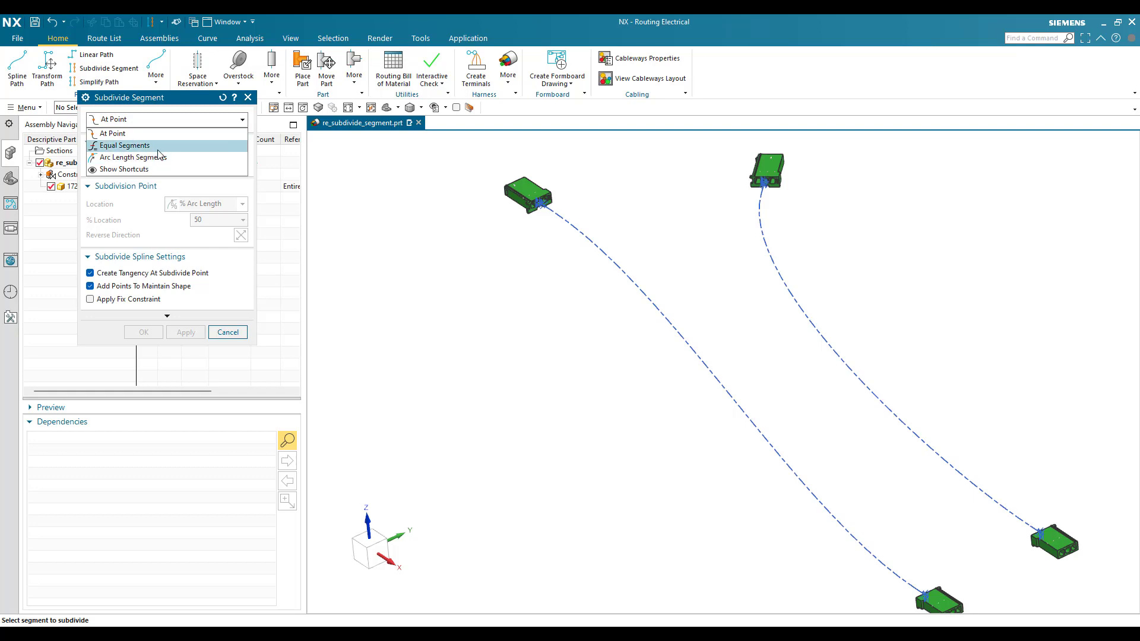
left_click(137, 145)
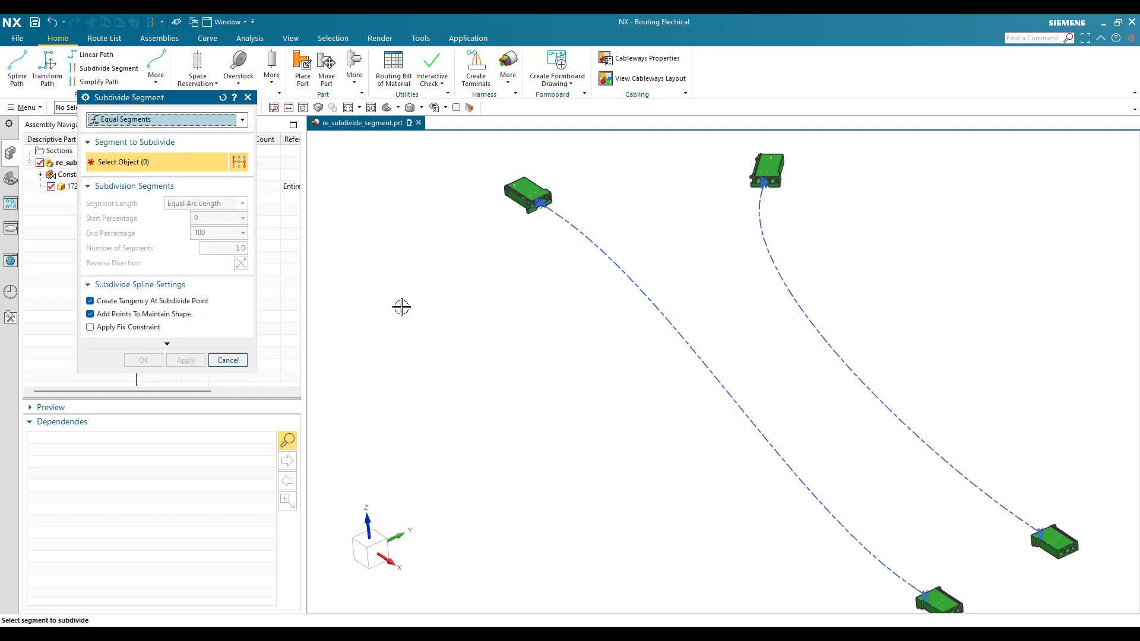
left_click(657, 300)
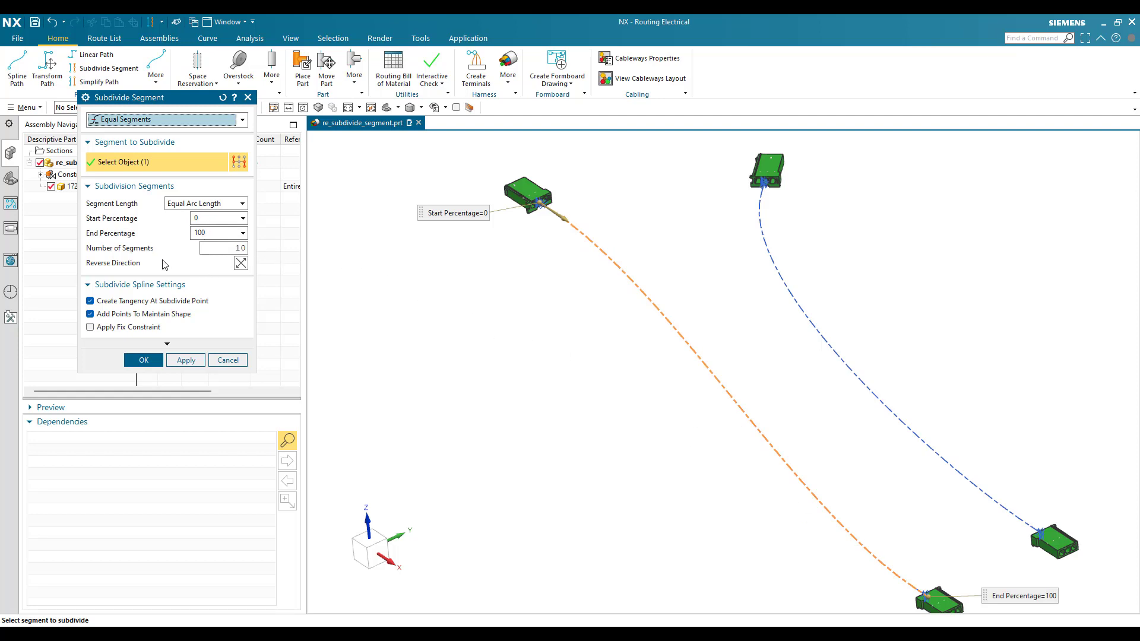
left_click(240, 247)
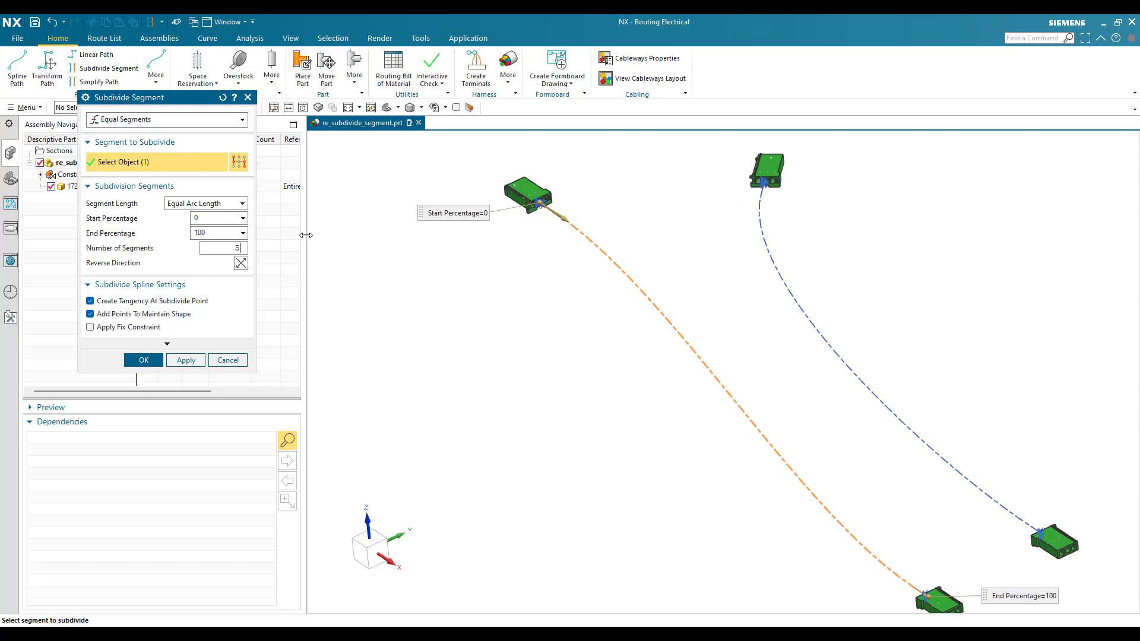
left_click(177, 362)
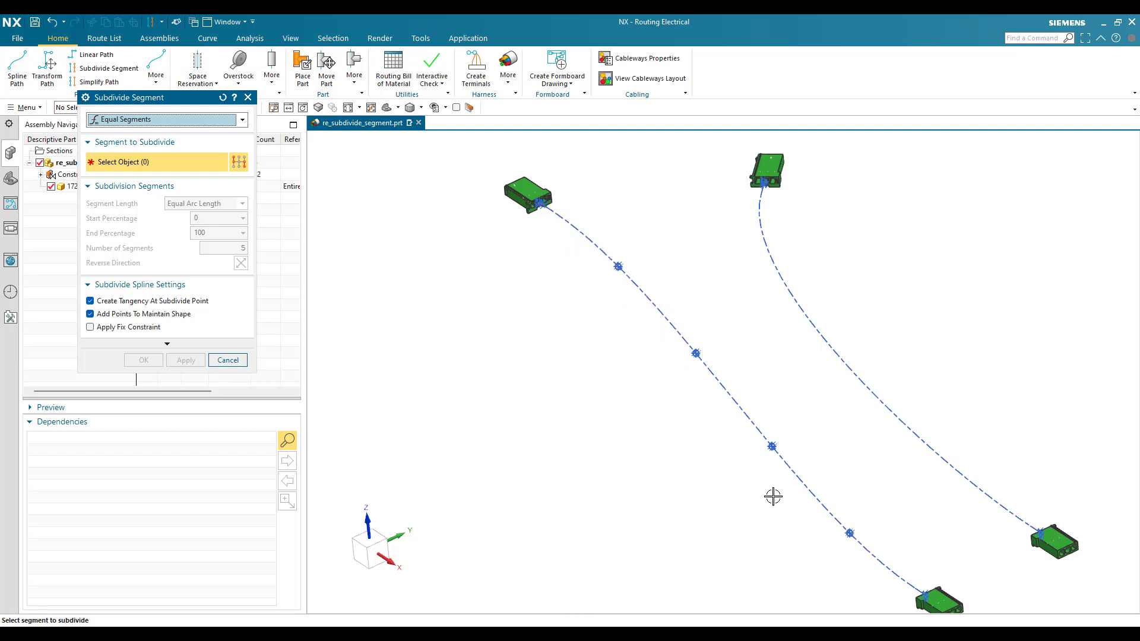
key("Escape")
Step: Subdivide the right-hand spline path with Arc Length Segments, using 5 segments and an arc length of 25 mm
left_click(201, 117)
left_click(190, 158)
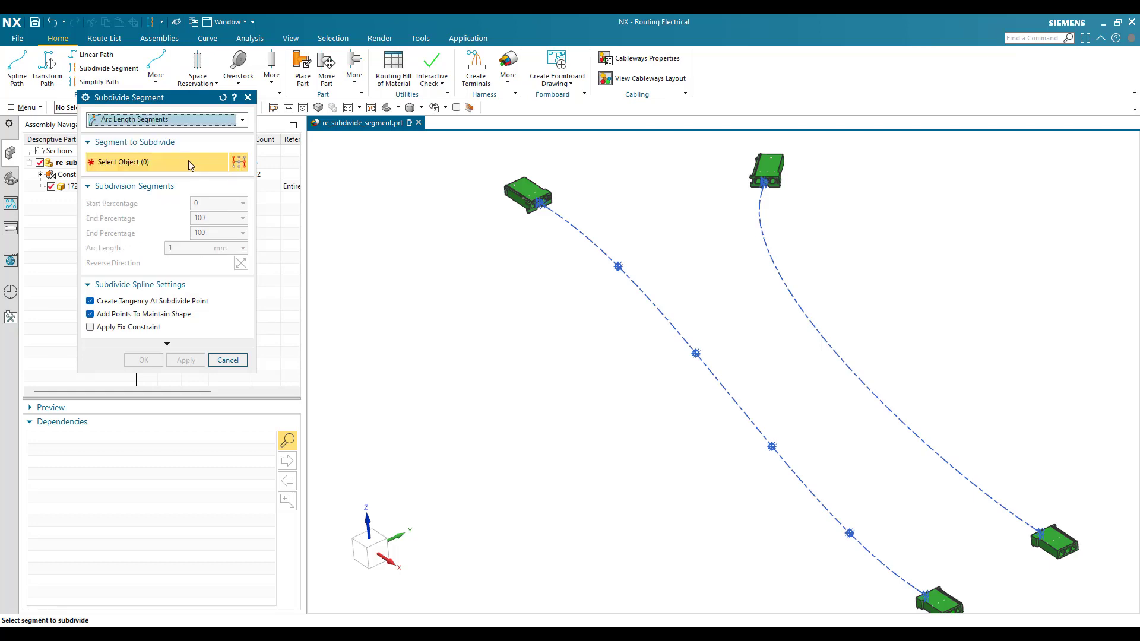
left_click(778, 270)
scroll(747, 339, "down", 1)
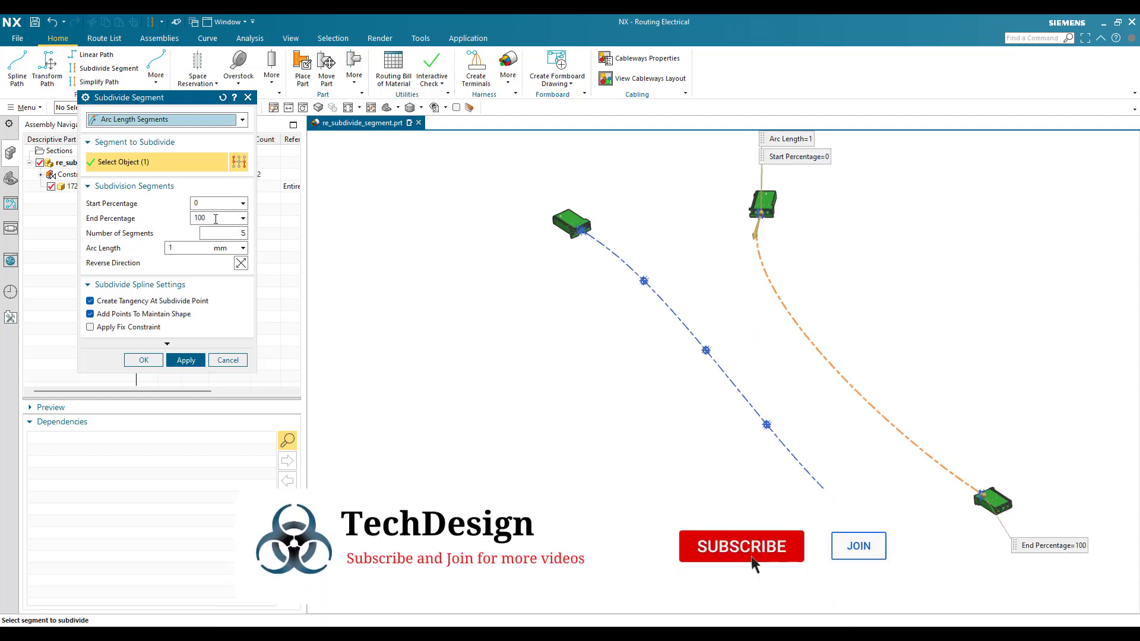
left_click(214, 220)
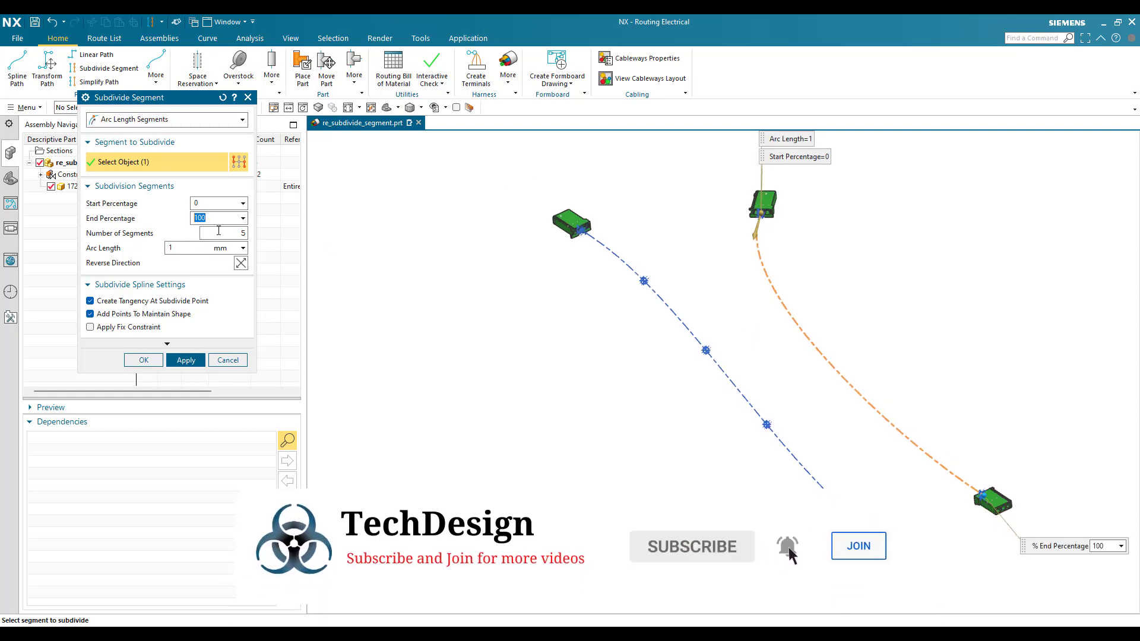
left_click(232, 233)
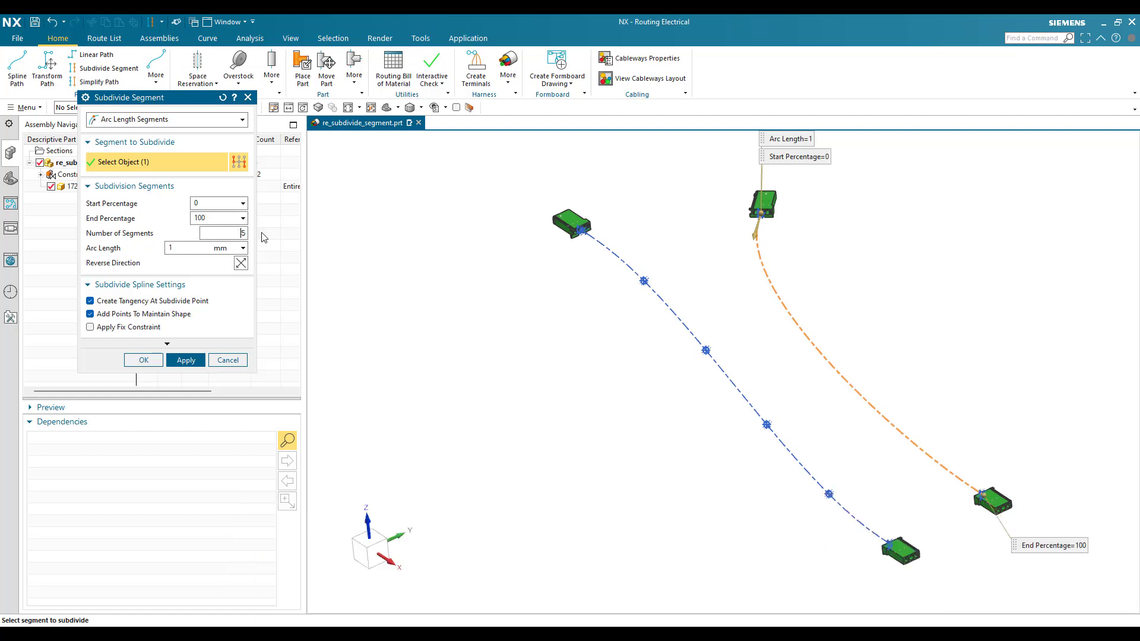
key("Tab")
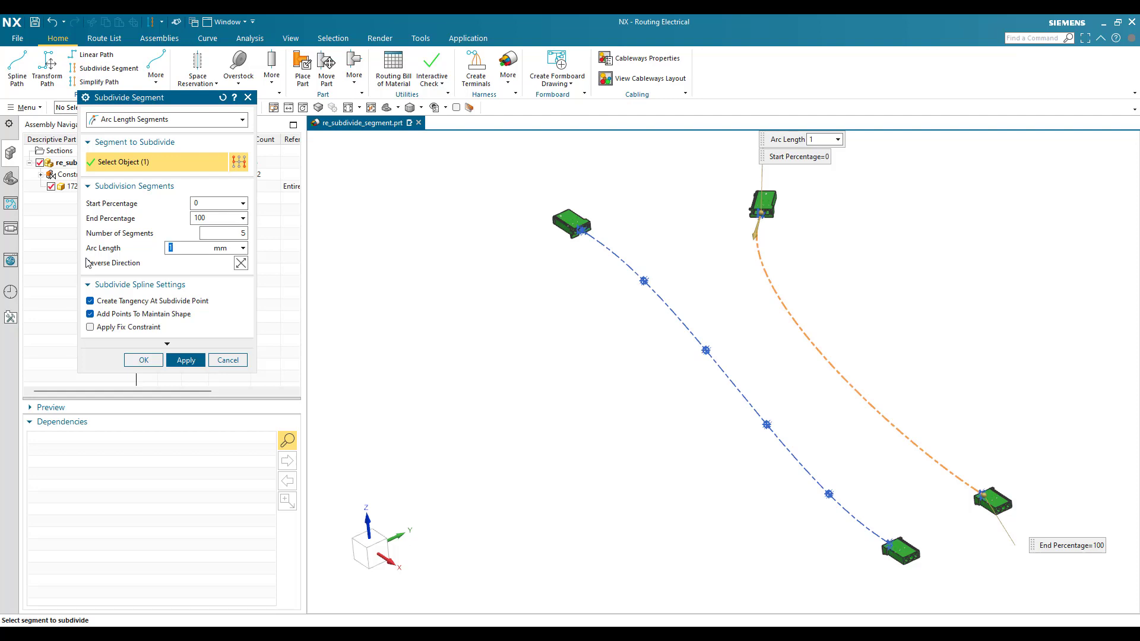
type("25")
key("Return")
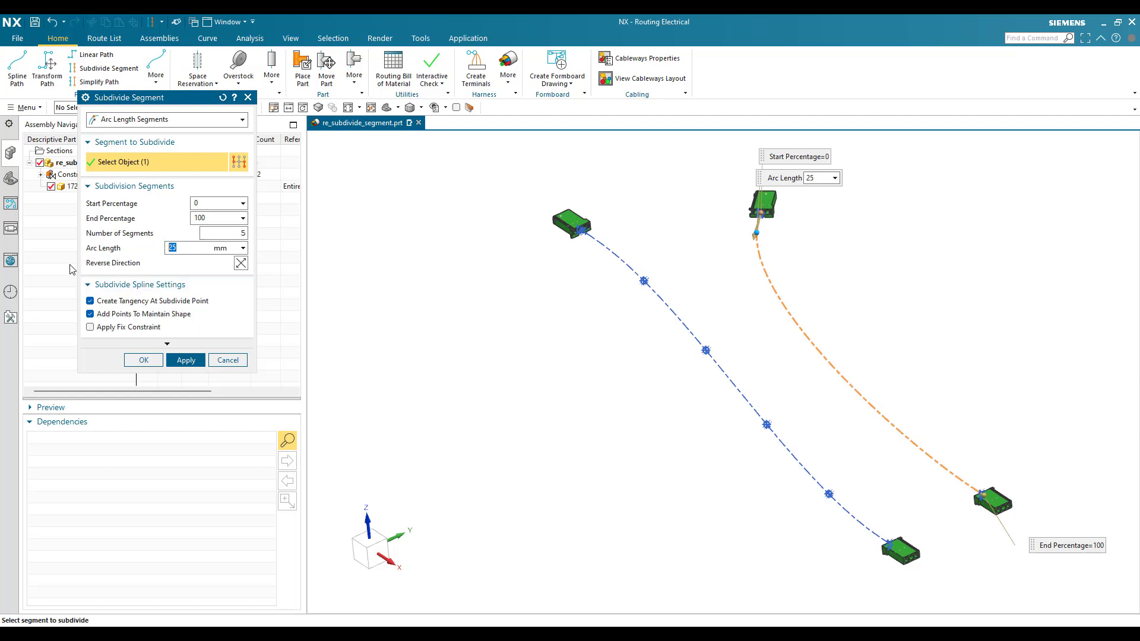
scroll(757, 231, "up", 5)
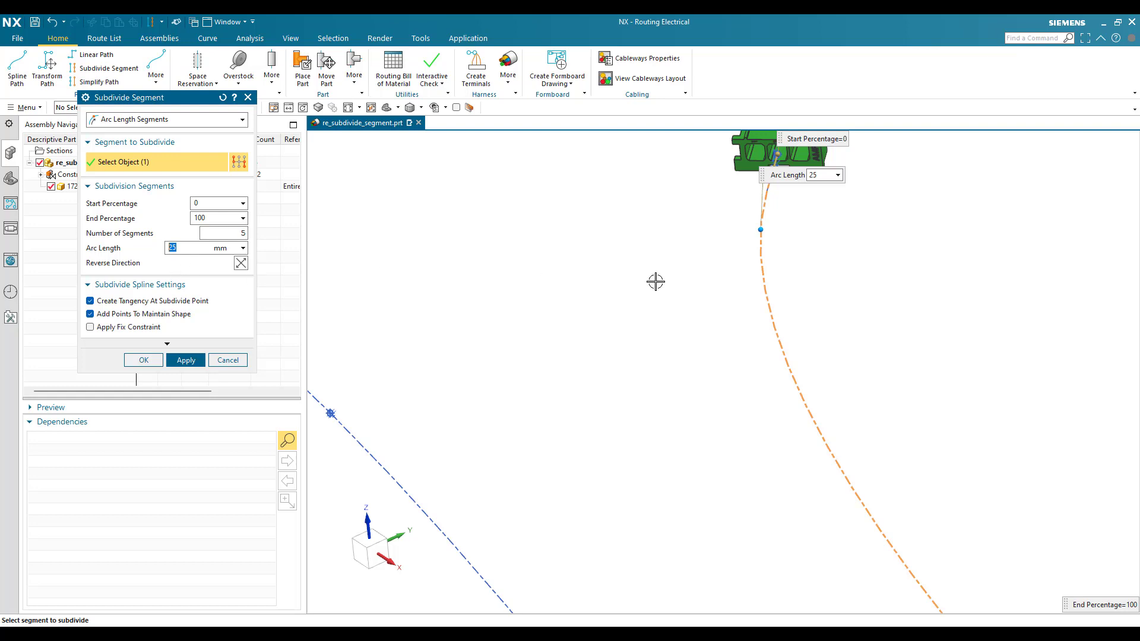
scroll(716, 255, "down", 3)
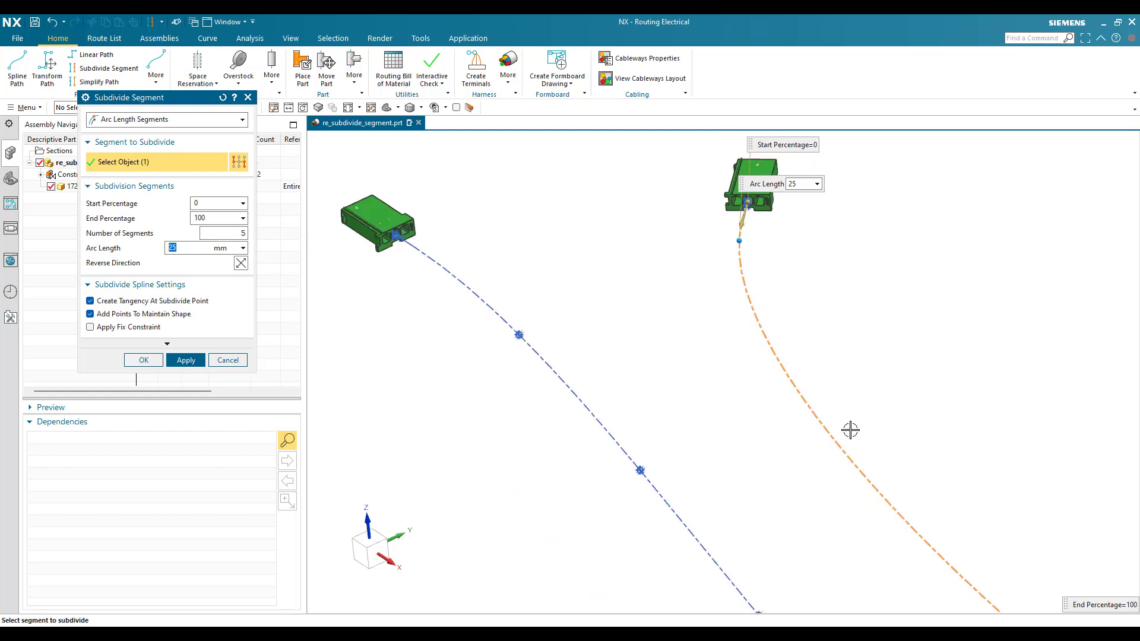
scroll(850, 430, "down", 2)
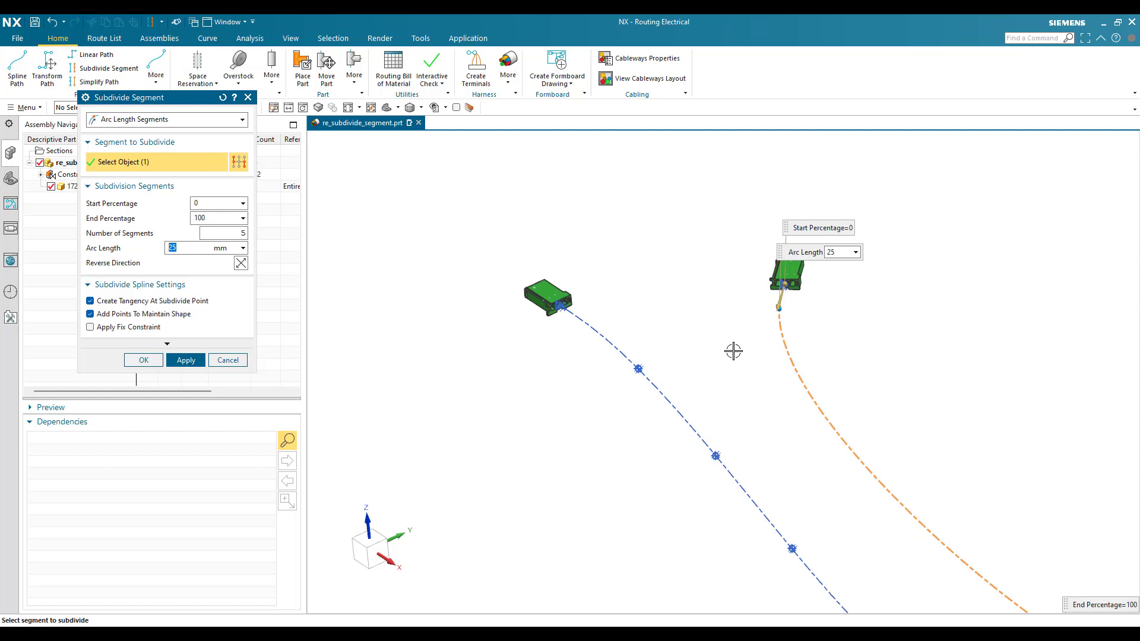
scroll(733, 351, "down", 2)
left_click(144, 361)
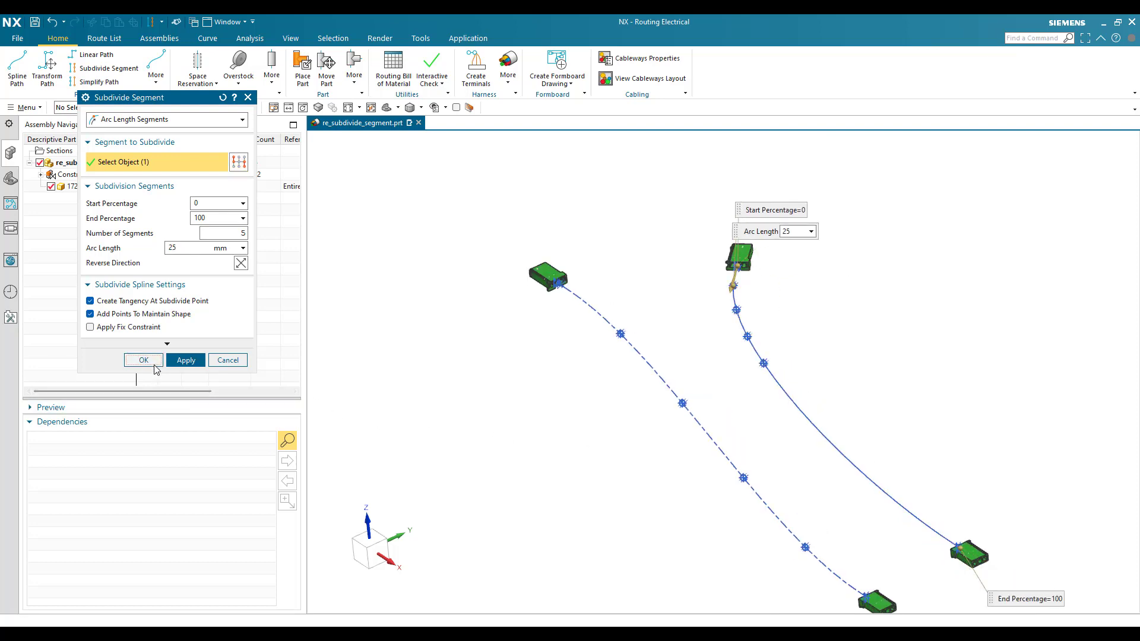
scroll(746, 318, "up", 4)
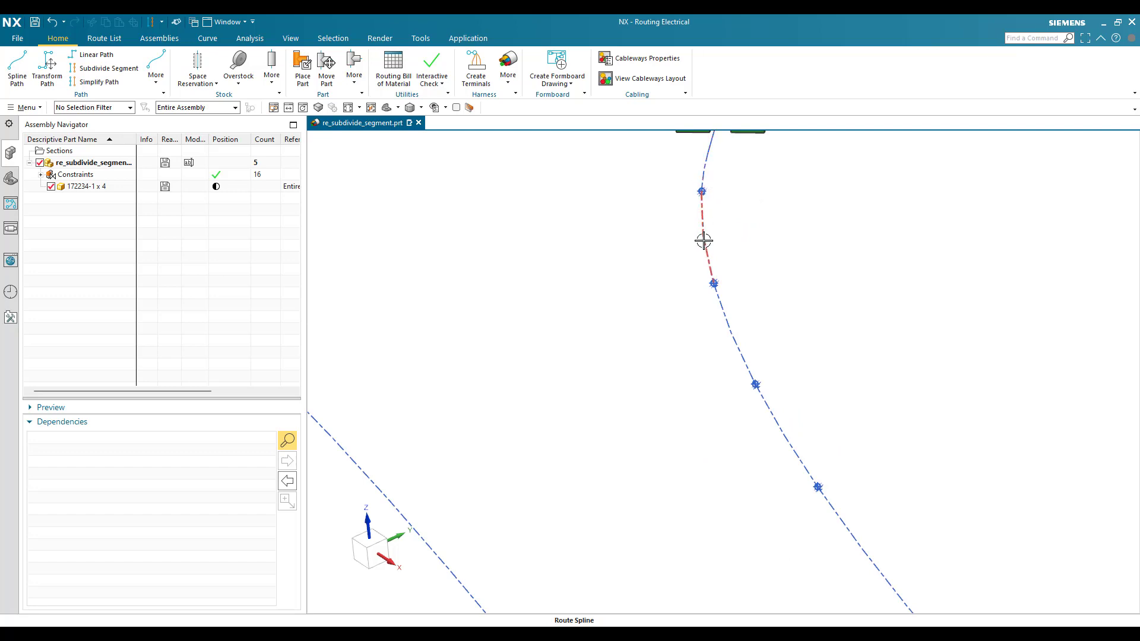
scroll(740, 351, "down", 2)
scroll(740, 351, "down", 1)
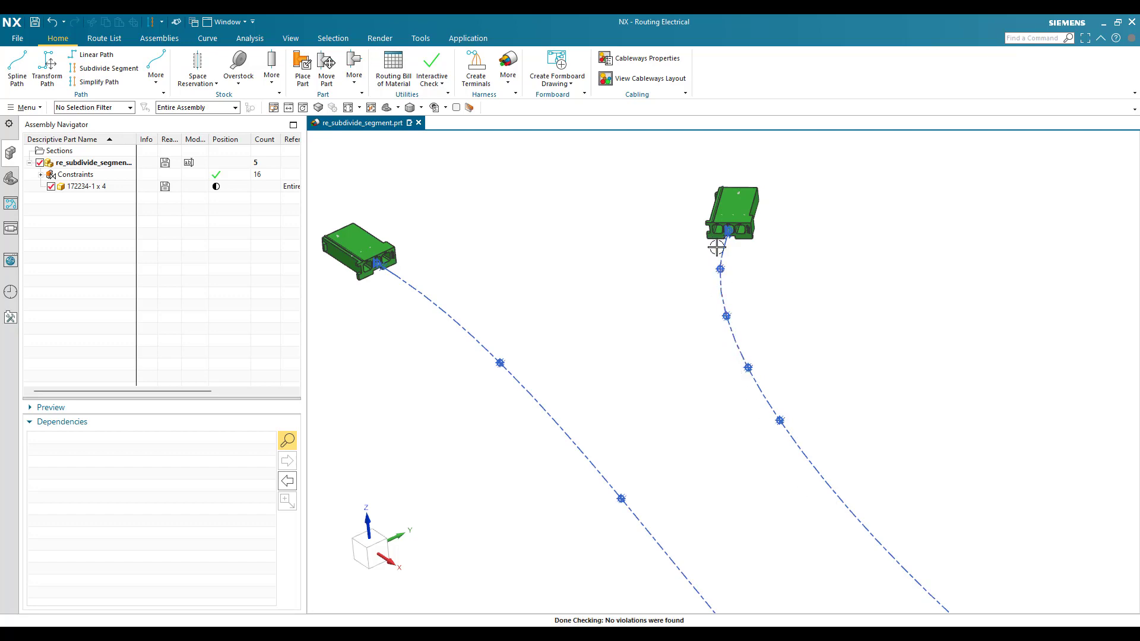
scroll(773, 432, "down", 1)
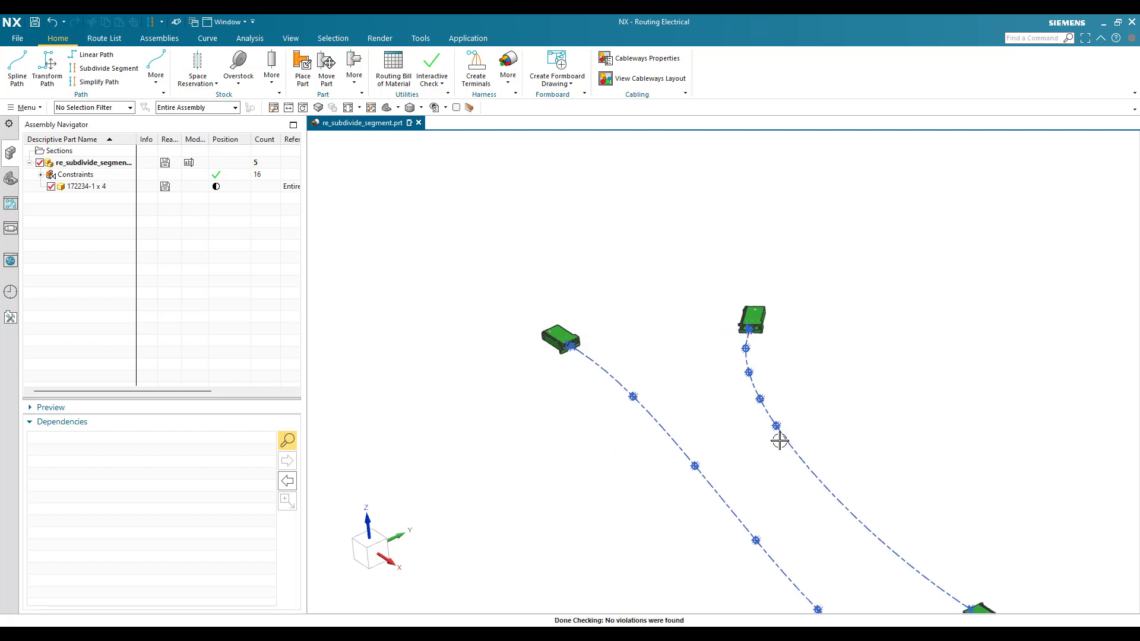
left_click(108, 68)
left_click(144, 120)
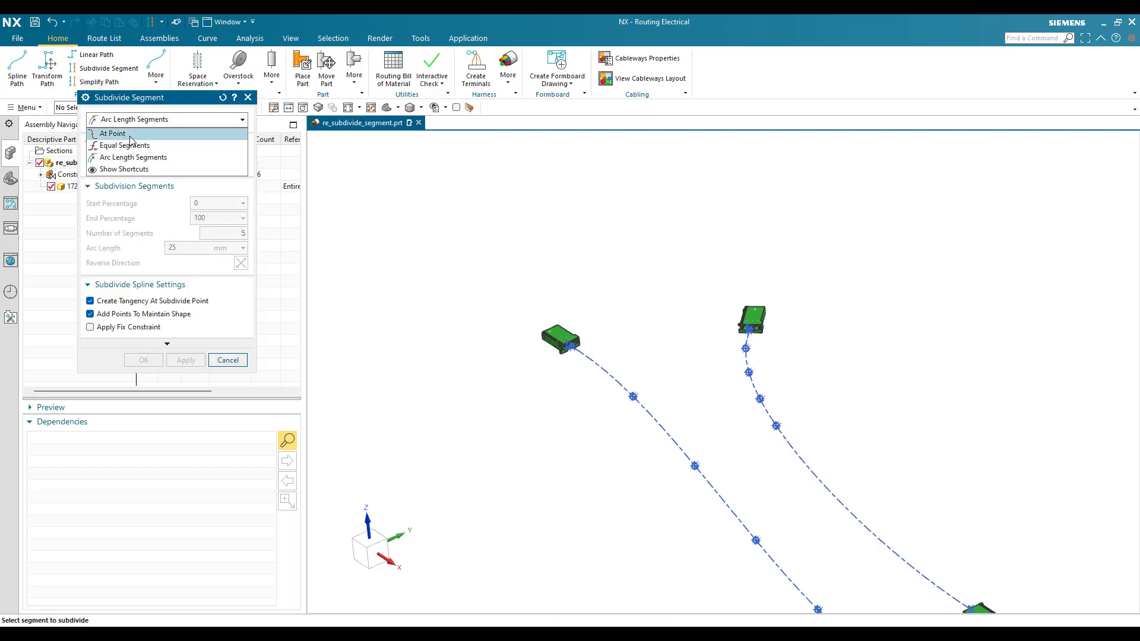
left_click(132, 139)
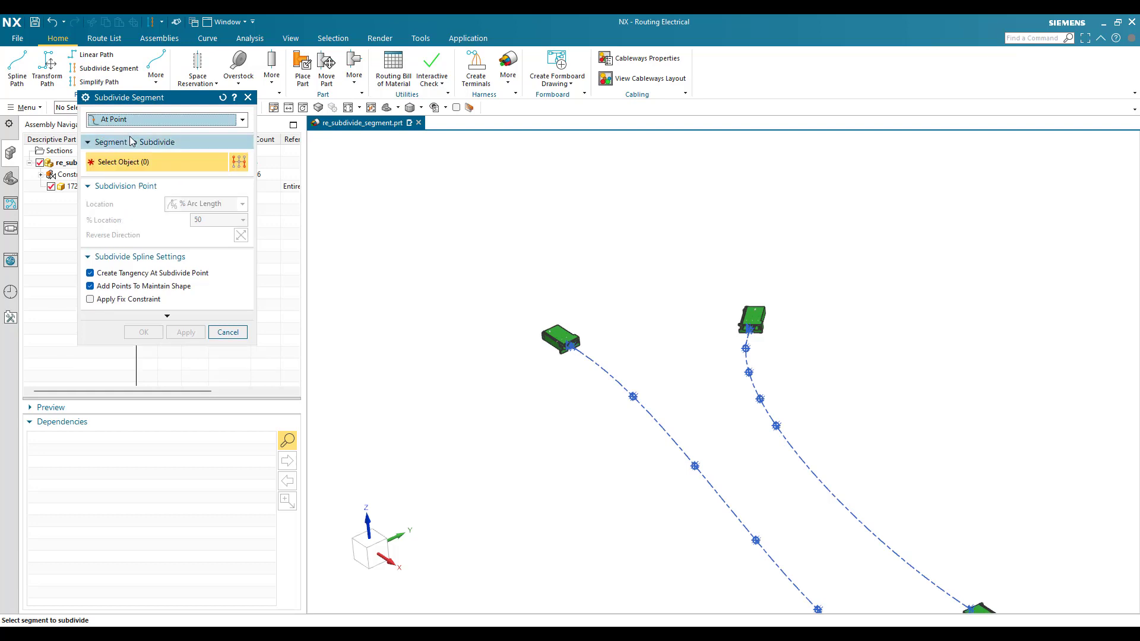
key("Escape")
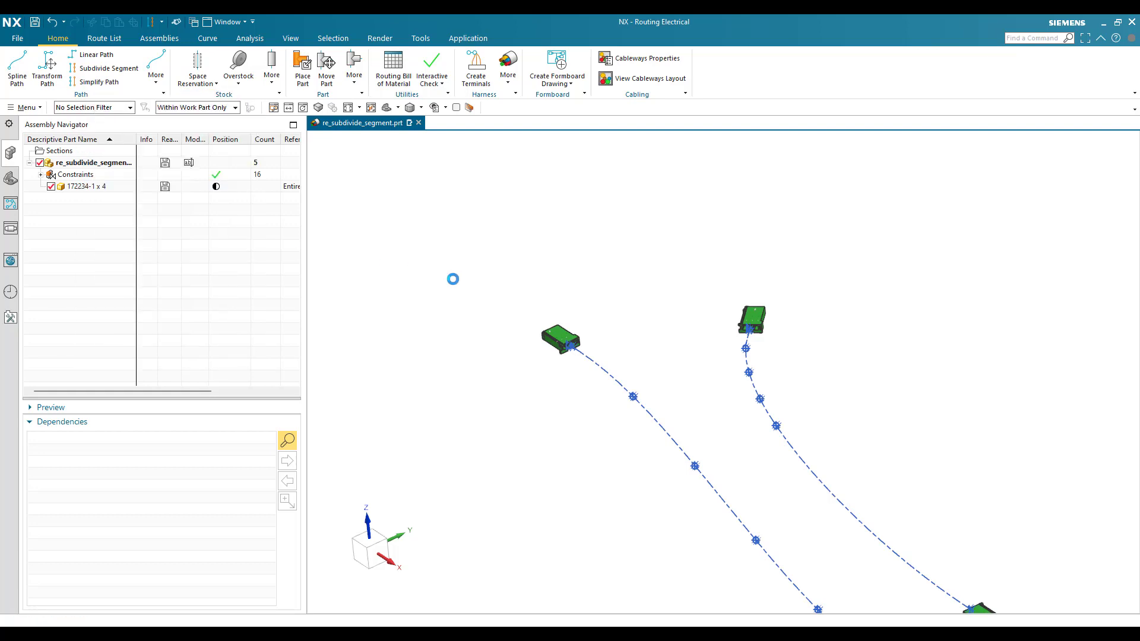
Step: Undo the equal and arc length subdivisions on both spline paths and reopen Subdivide Segment
left_click(119, 73)
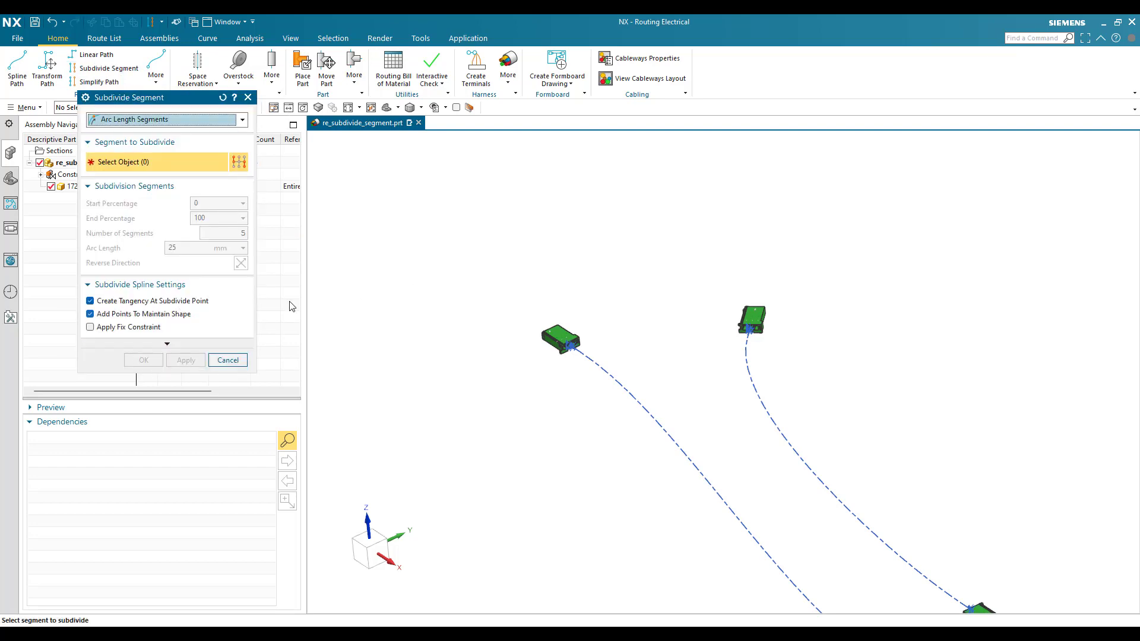
scroll(316, 296, "down", 3)
scroll(509, 397, "up", 4)
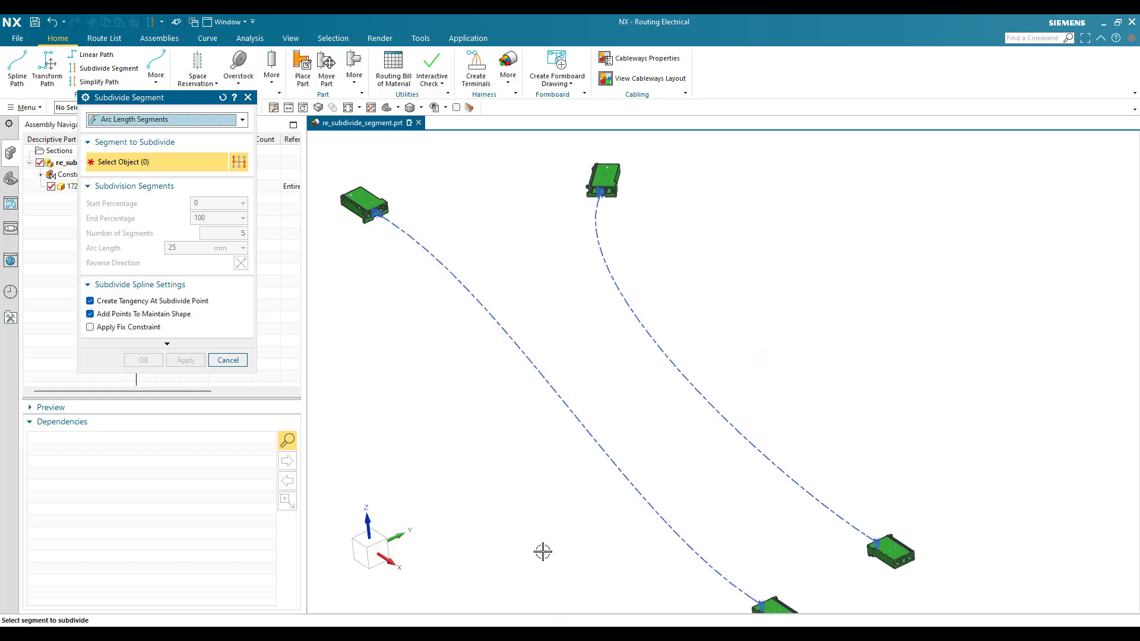
scroll(547, 349, "up", 1)
scroll(547, 348, "down", 3)
scroll(543, 392, "up", 5)
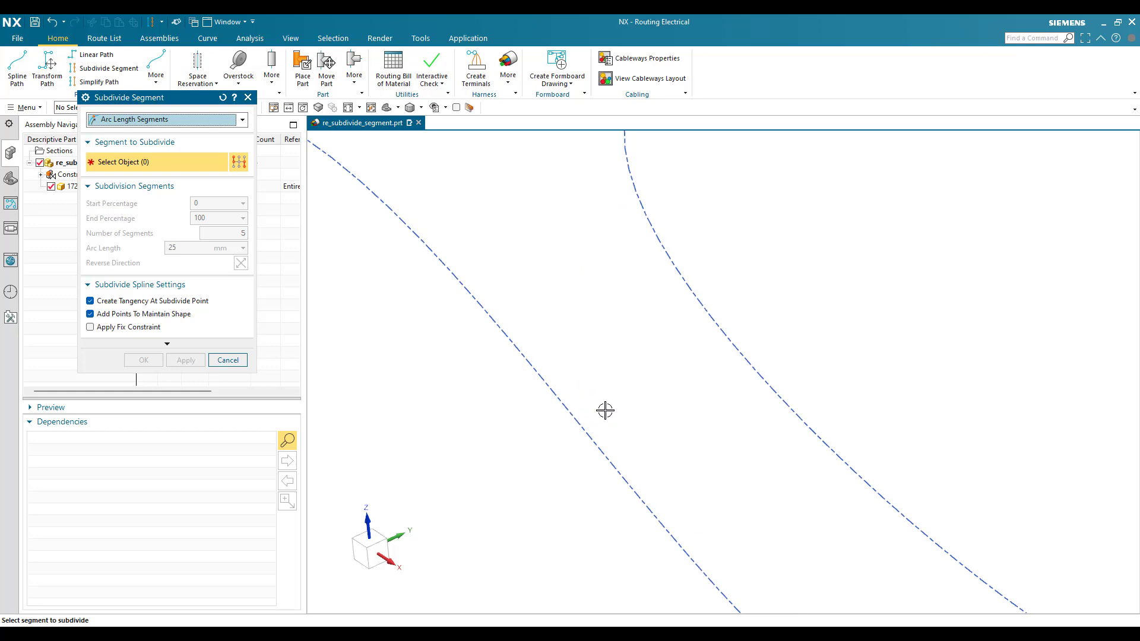
scroll(586, 371, "down", 5)
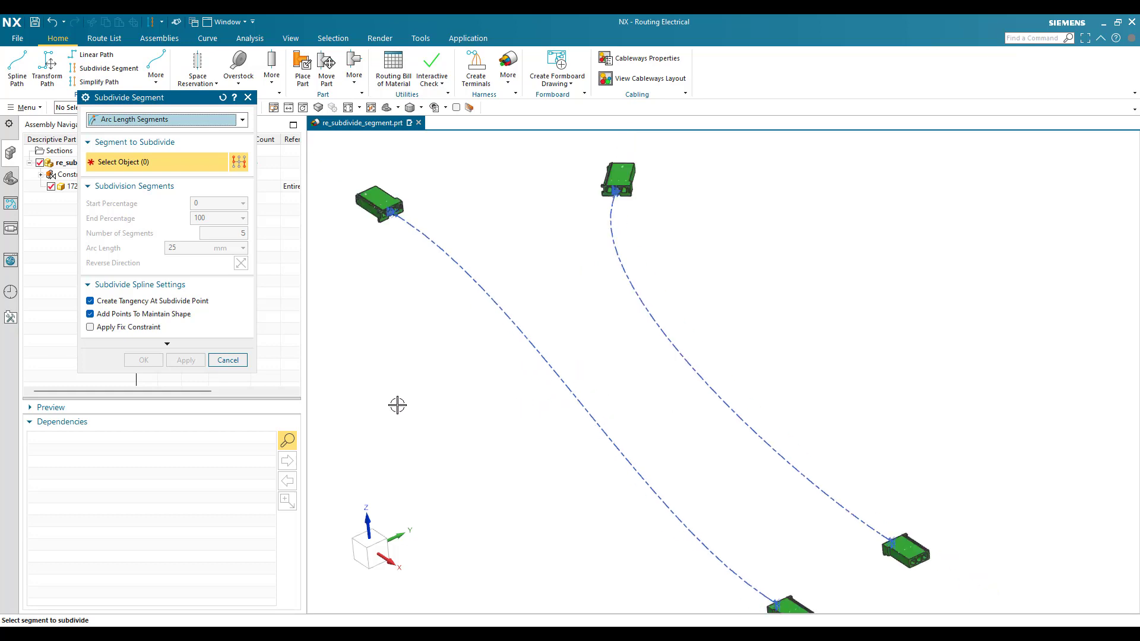
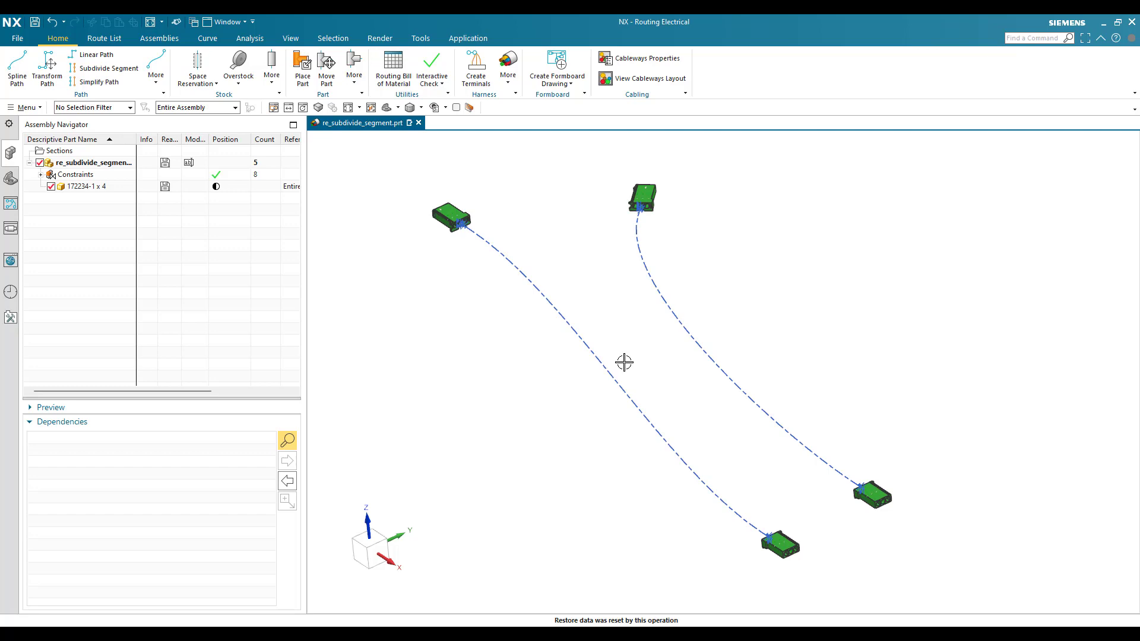
Step: Subdivide the left-hand spline path with At Point, placing the subdivision at 30% of its arc length
left_click(105, 68)
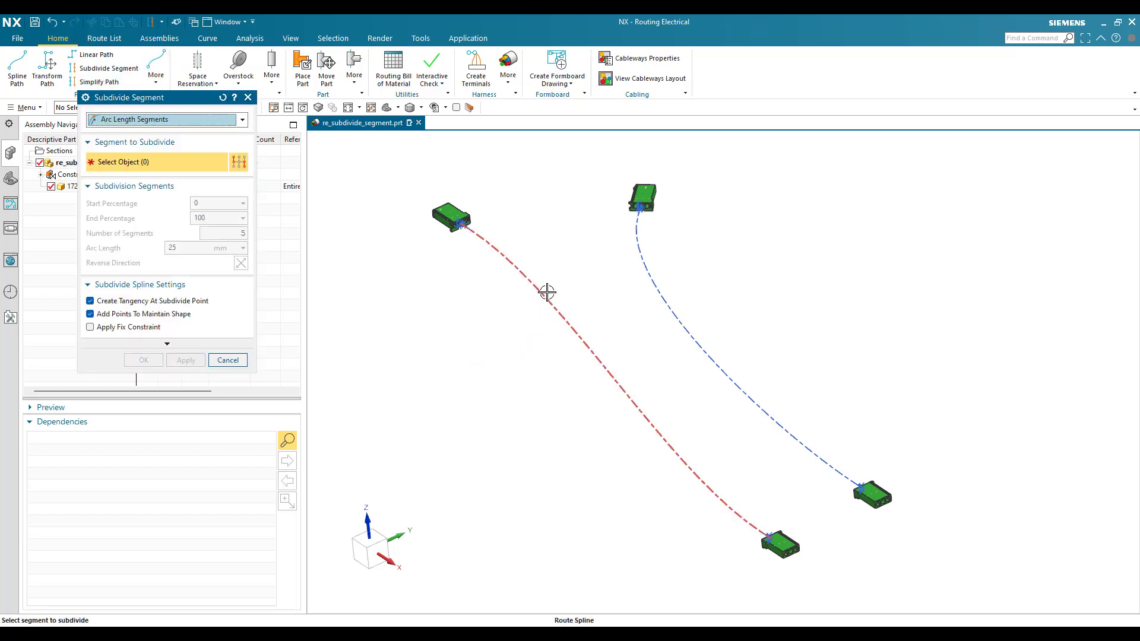
left_click(191, 120)
left_click(136, 133)
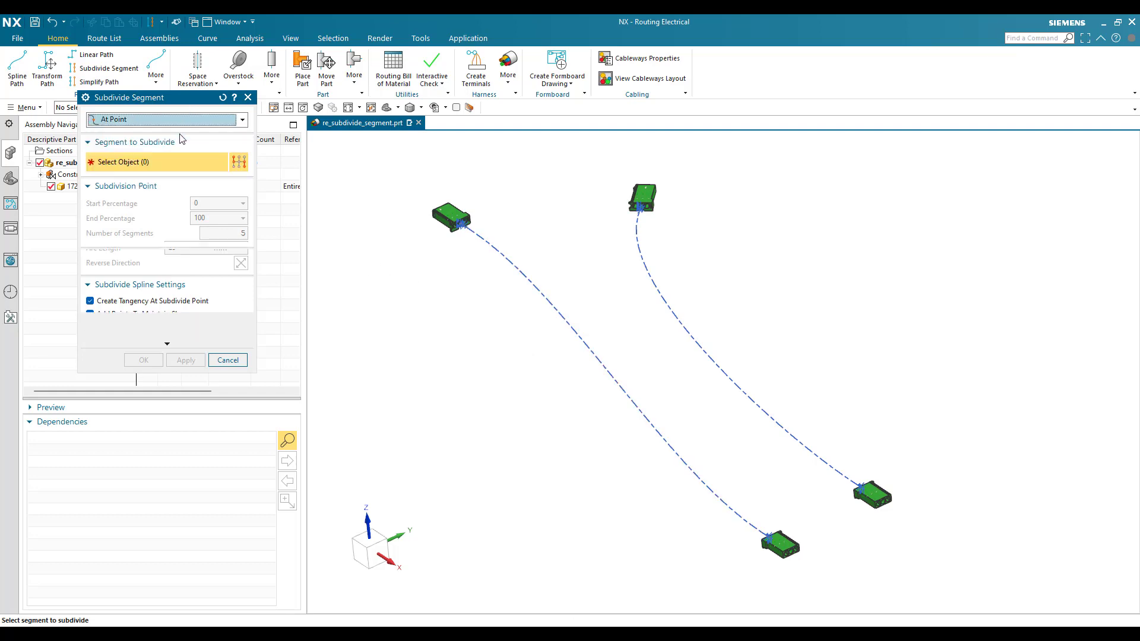
left_click(517, 262)
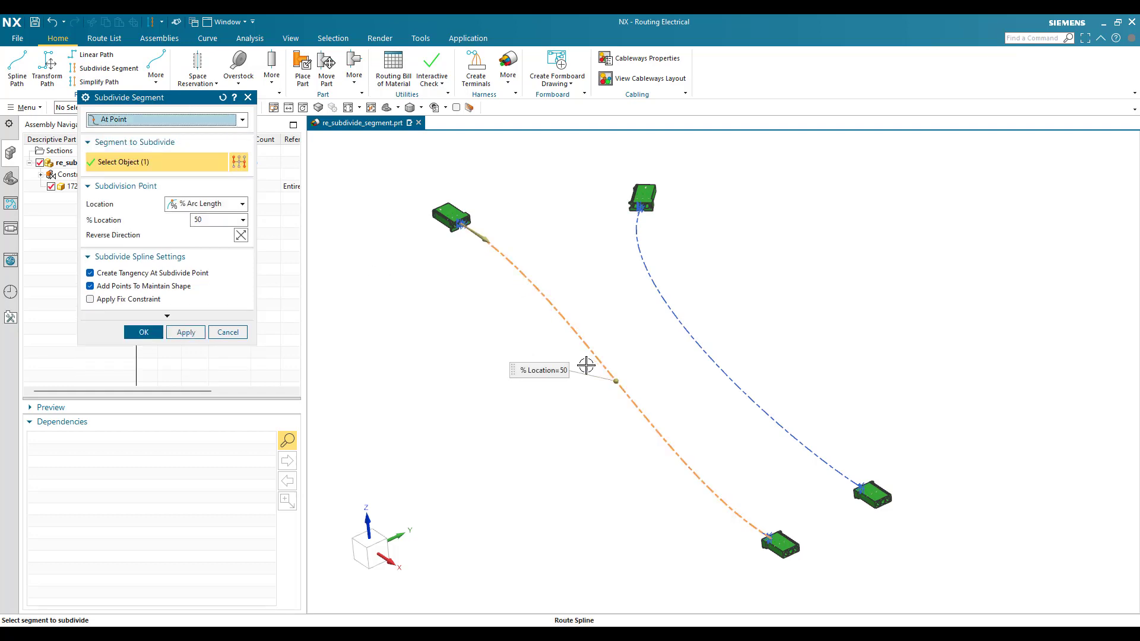
left_click(557, 304)
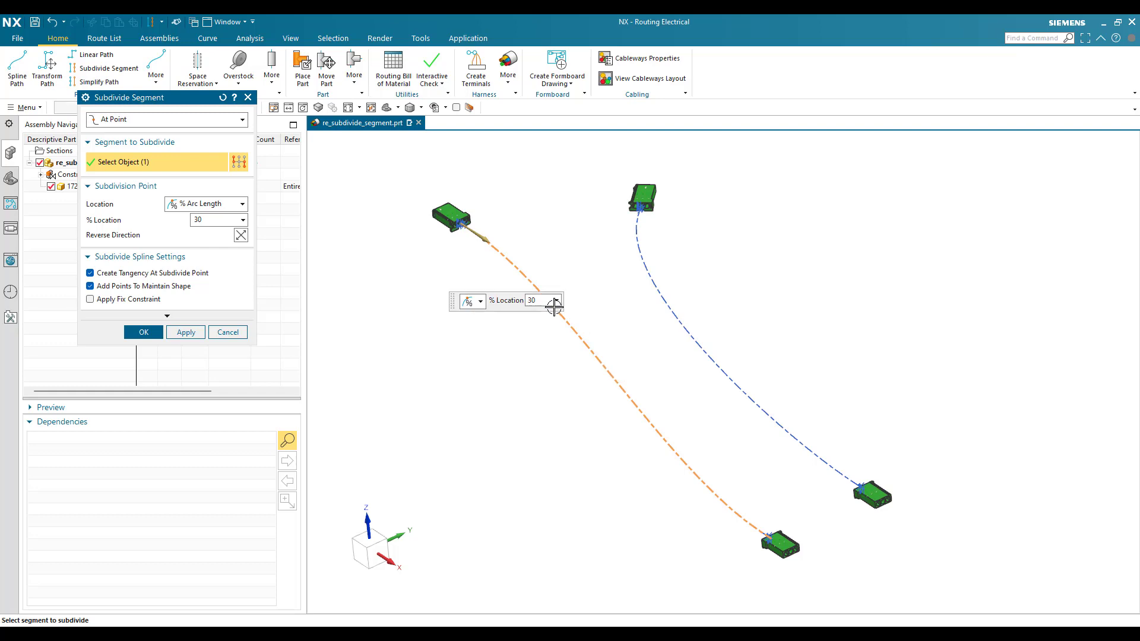
left_click(186, 332)
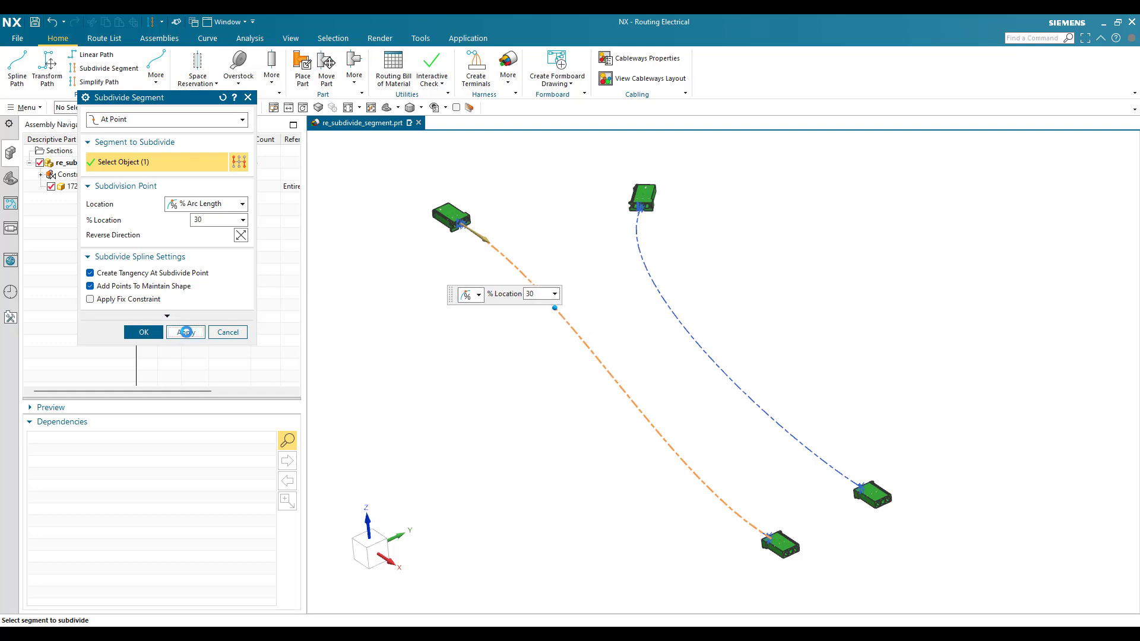
Step: Subdivide the left-hand path's lower segment at 60% of its arc length and delete the resulting middle segment
left_click(641, 410)
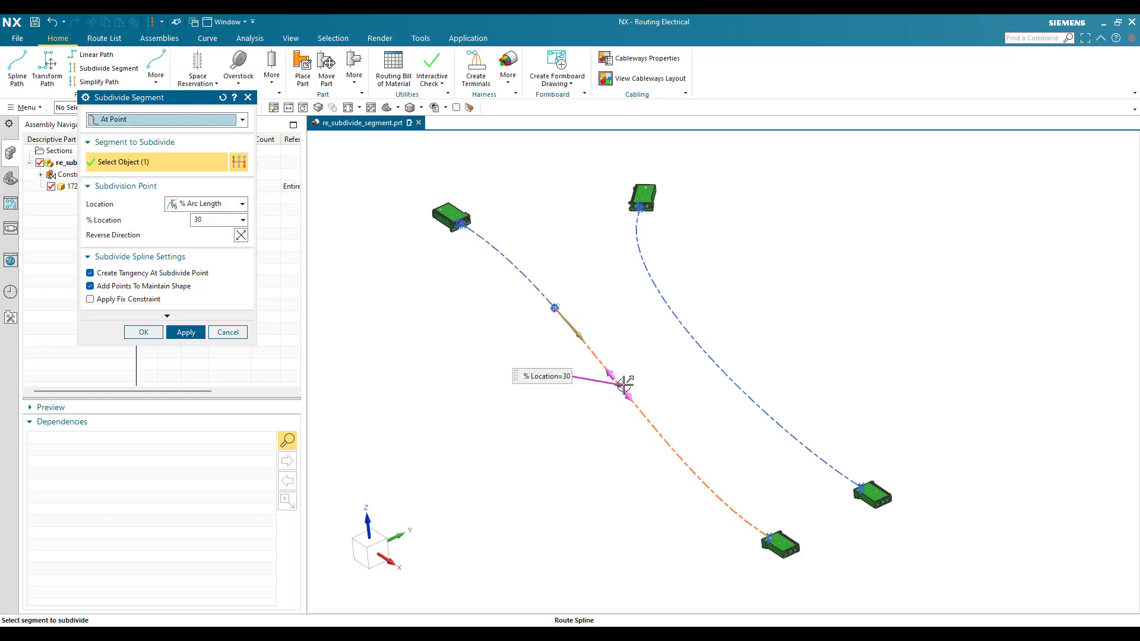
left_click(683, 461)
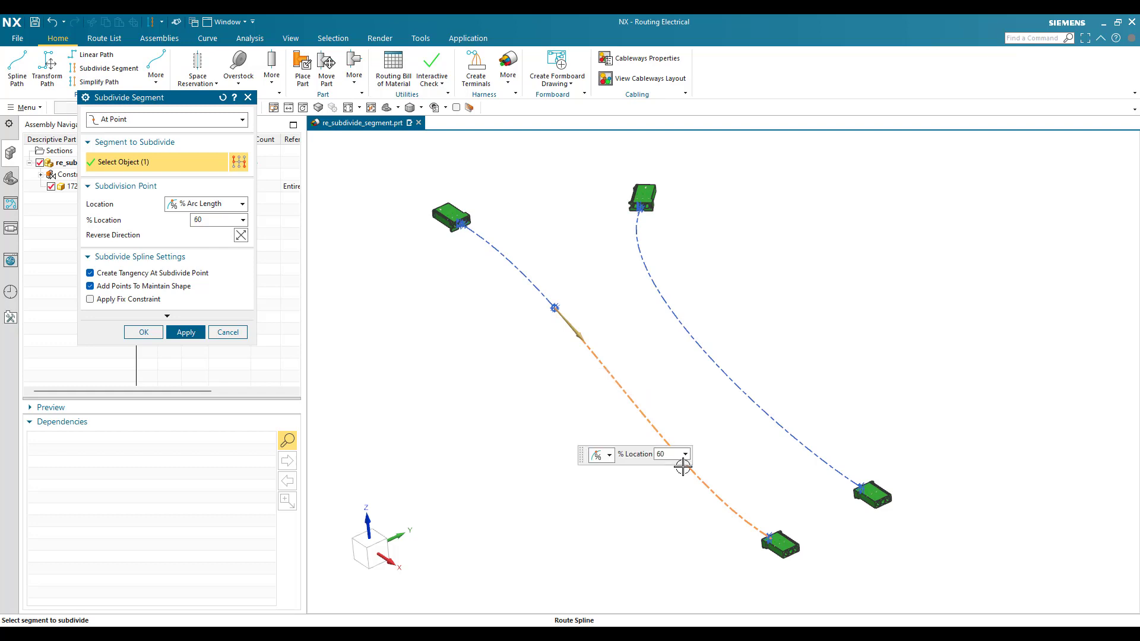
left_click(144, 332)
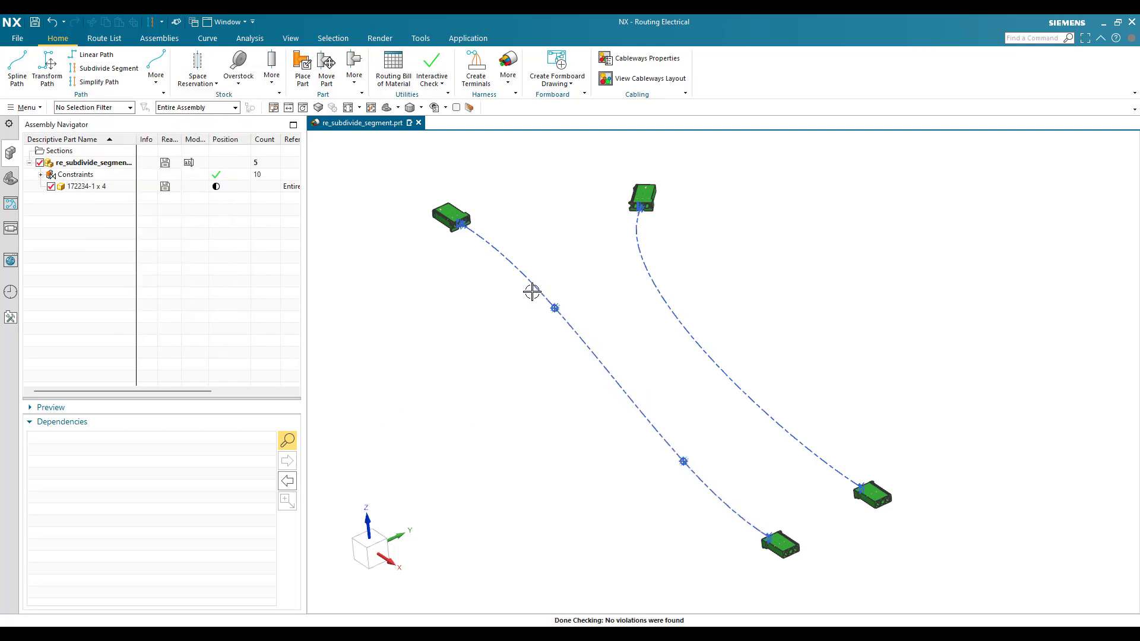
left_click(636, 404)
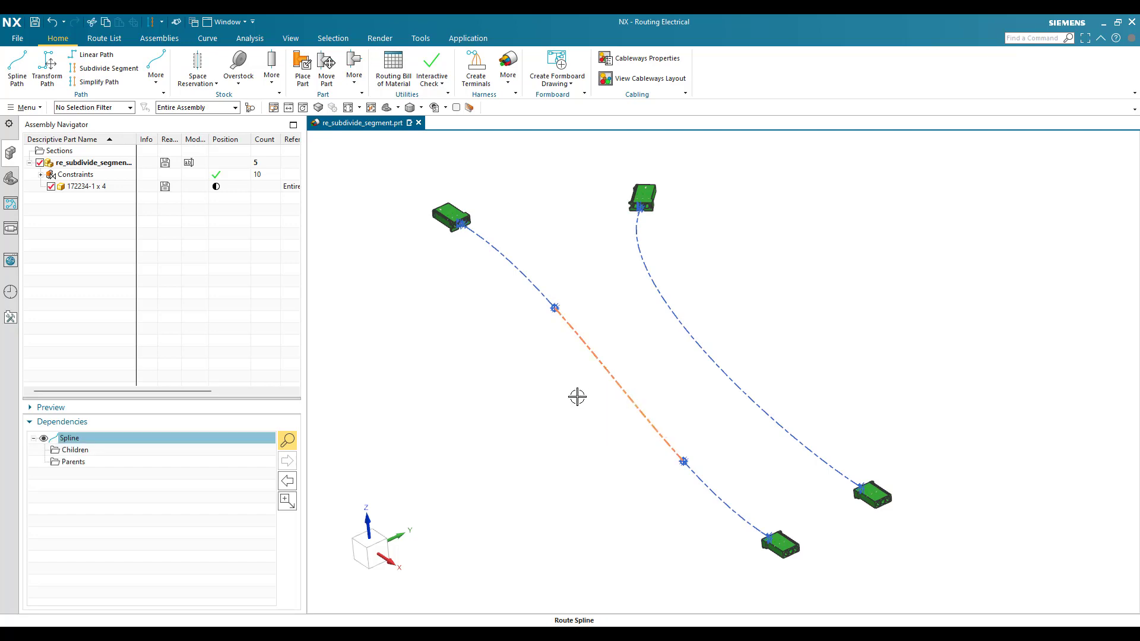
key("Delete")
Step: Relocate the free start point of the lower leftover spline onto the right-hand path, at about X 164, Y -10, Z -79
double_click(690, 477)
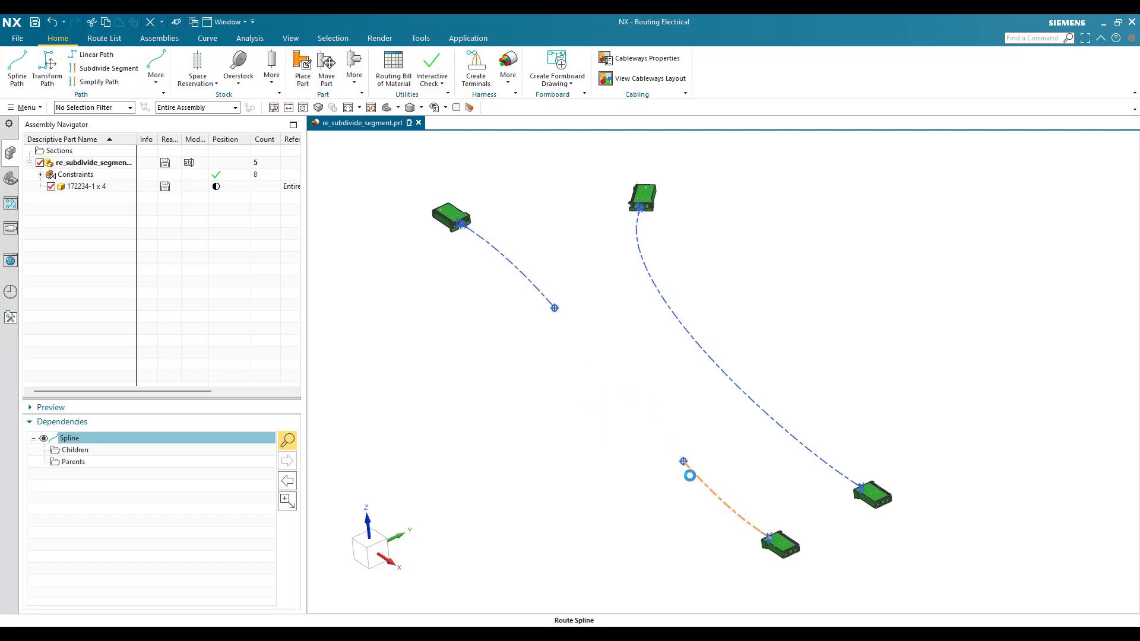
scroll(689, 475, "up", 5)
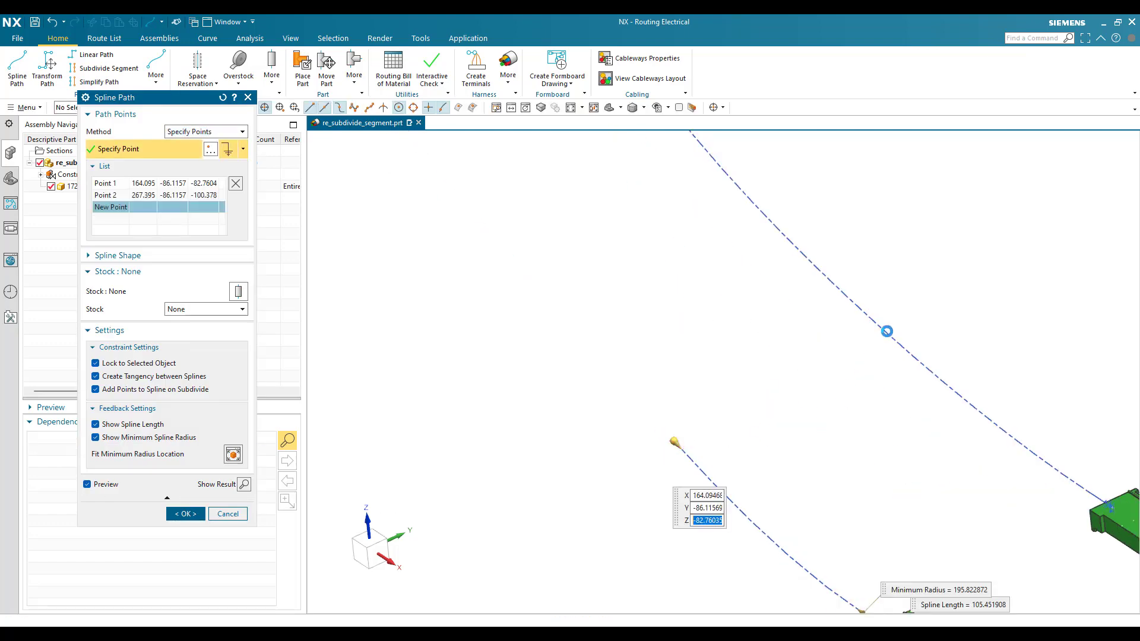
left_click(884, 331)
scroll(883, 330, "down", 5)
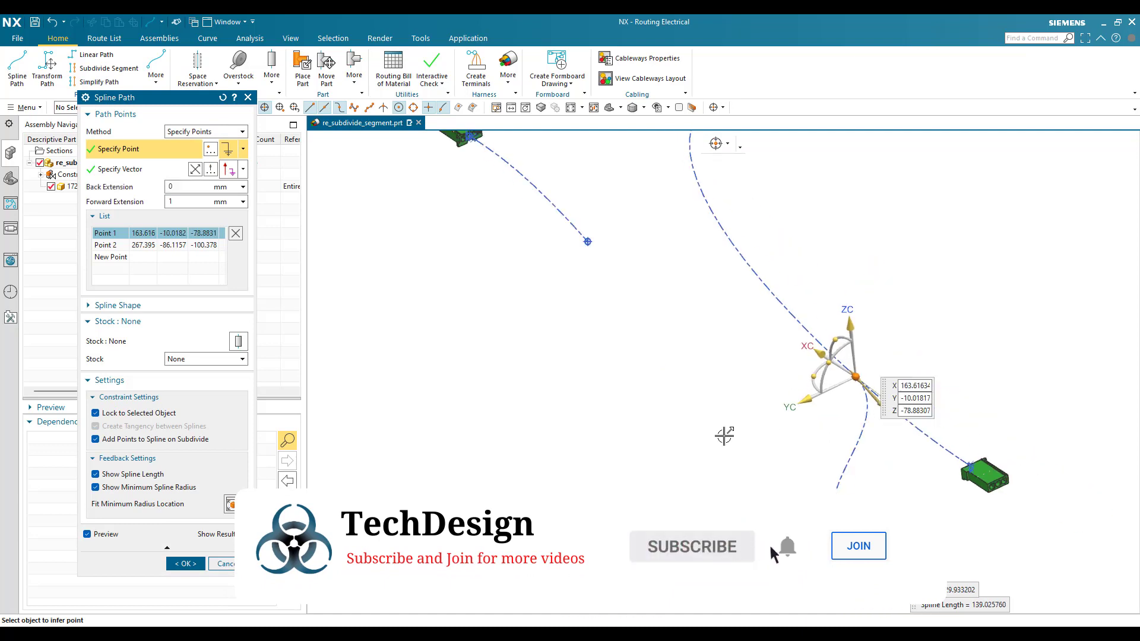
left_click(184, 564)
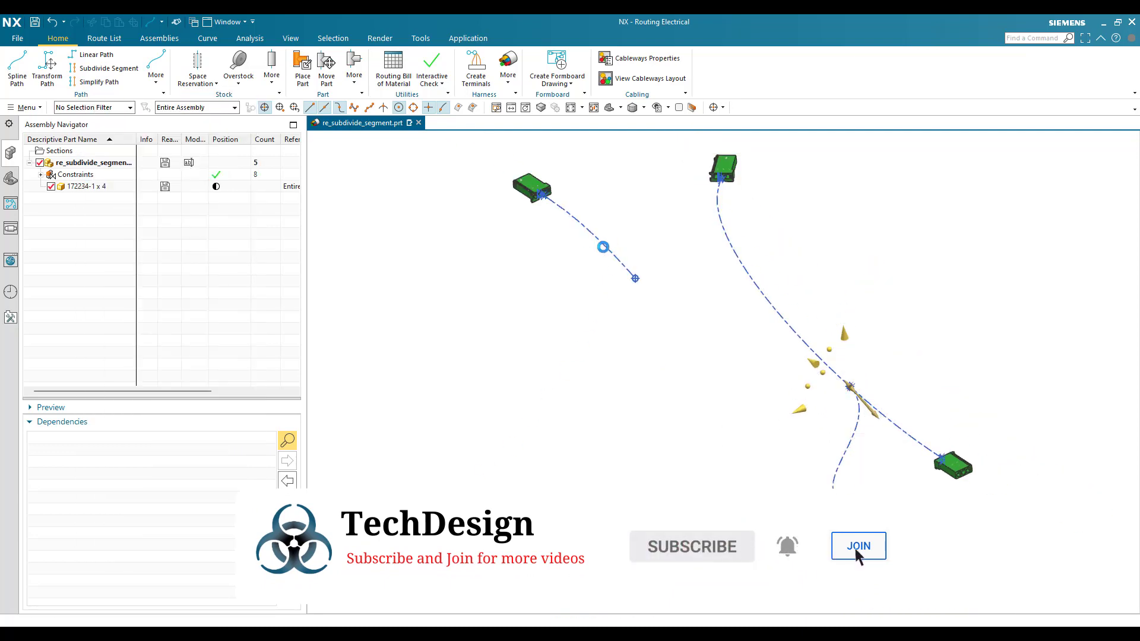
Step: Relocate the free end point of the upper leftover spline onto the upper right-hand path, at about X 41, Y -17, Z -15
left_click(603, 249)
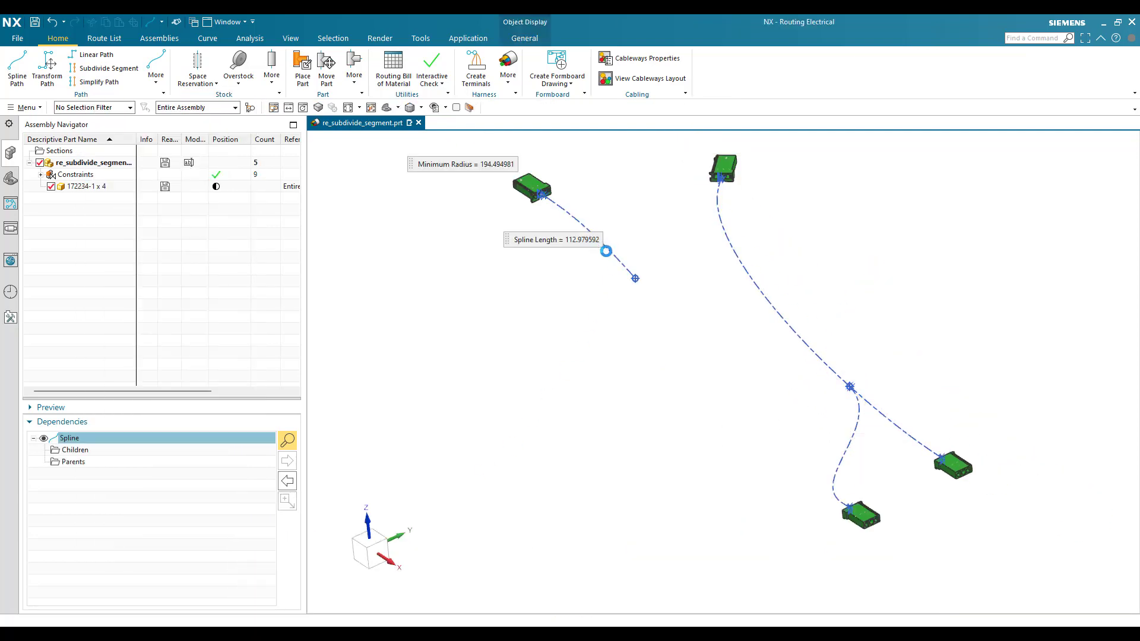
double_click(606, 251)
scroll(606, 250, "up", 3)
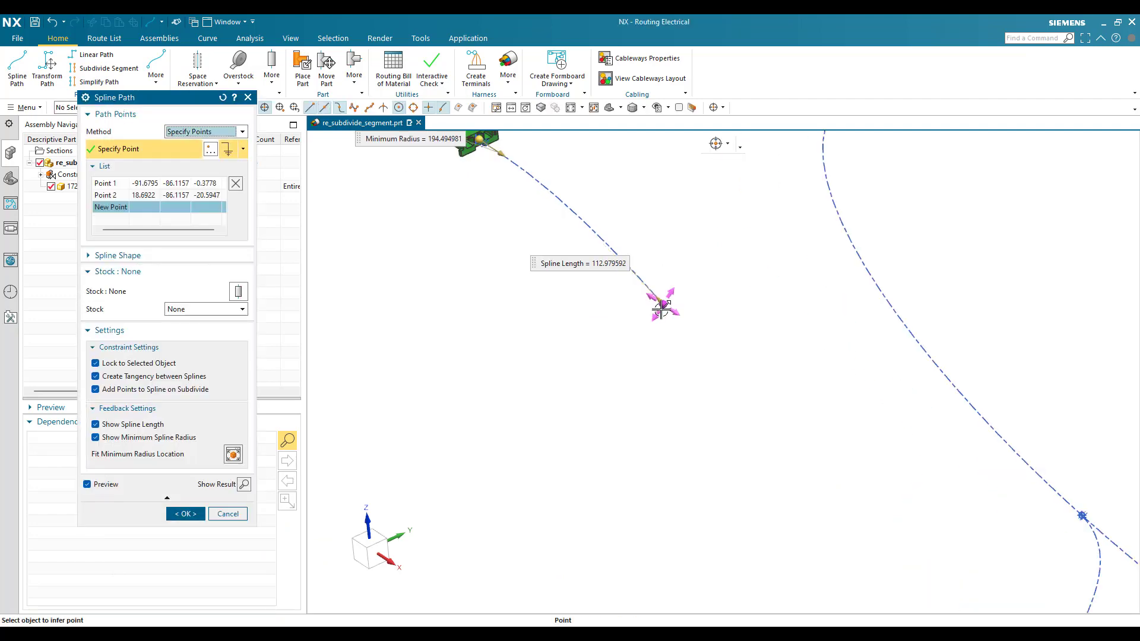
left_click(663, 304)
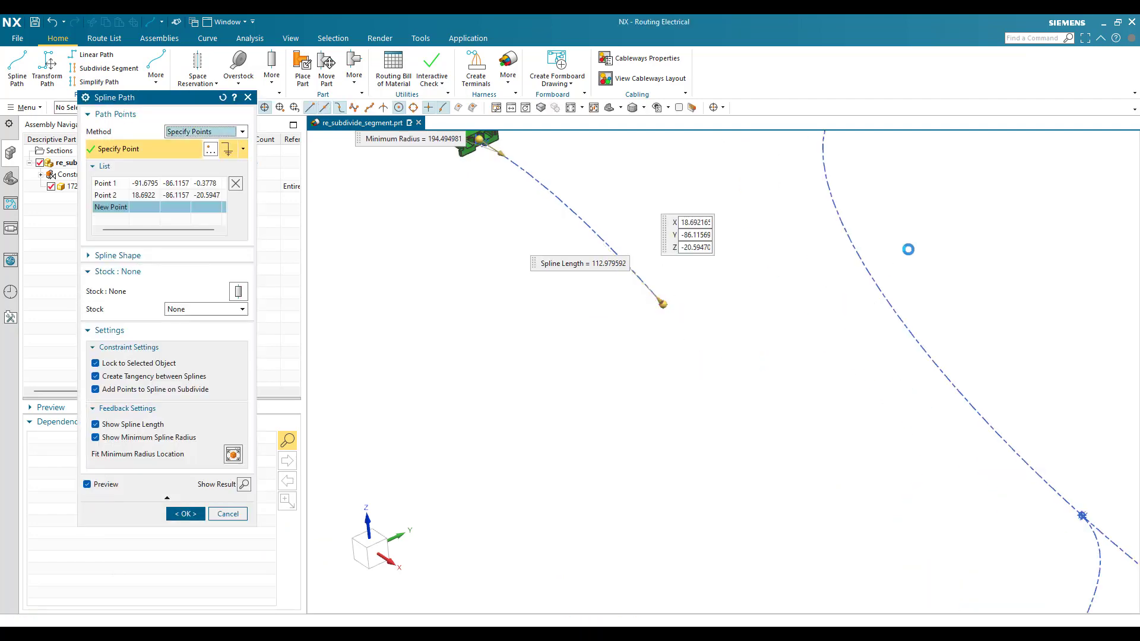
left_click(855, 242)
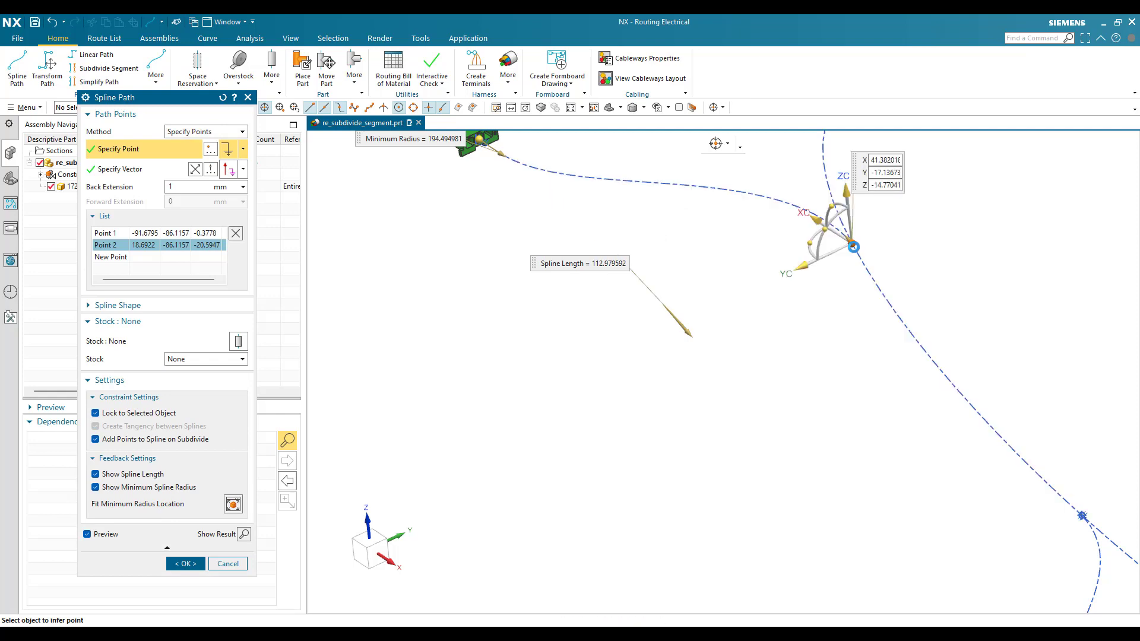
scroll(862, 243, "down", 4)
left_click(186, 564)
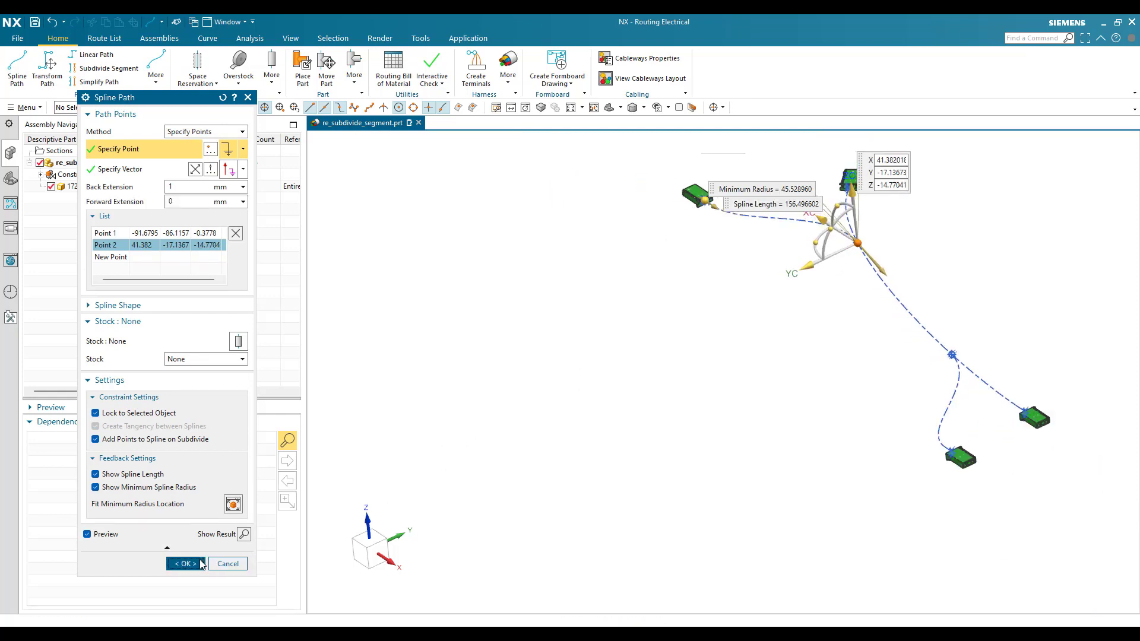
scroll(727, 364, "down", 1)
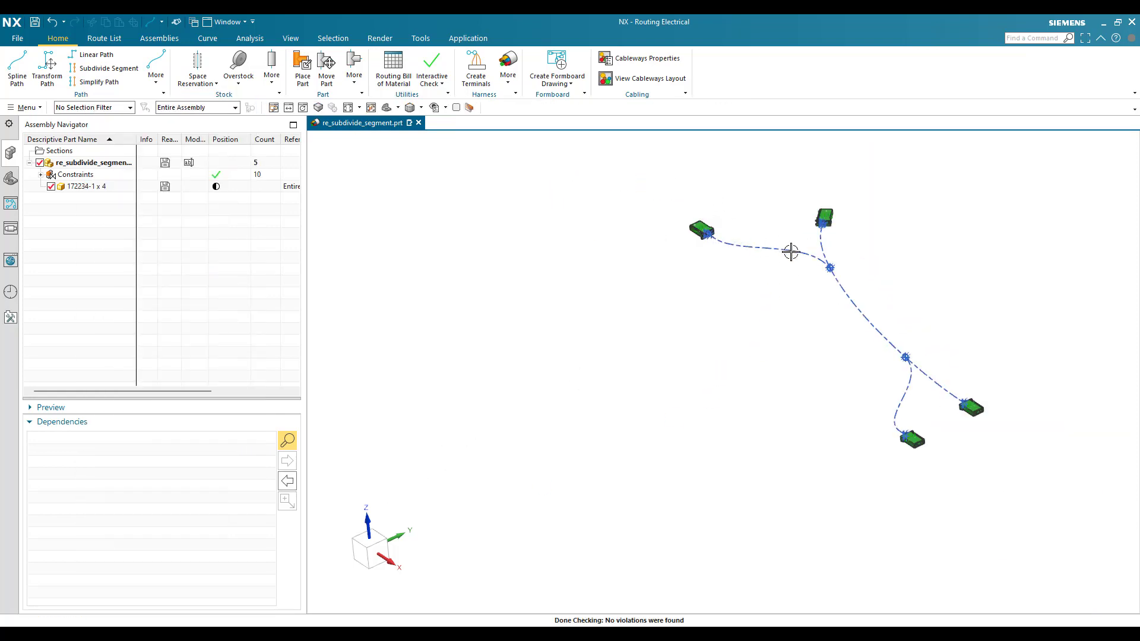
scroll(822, 260, "up", 5)
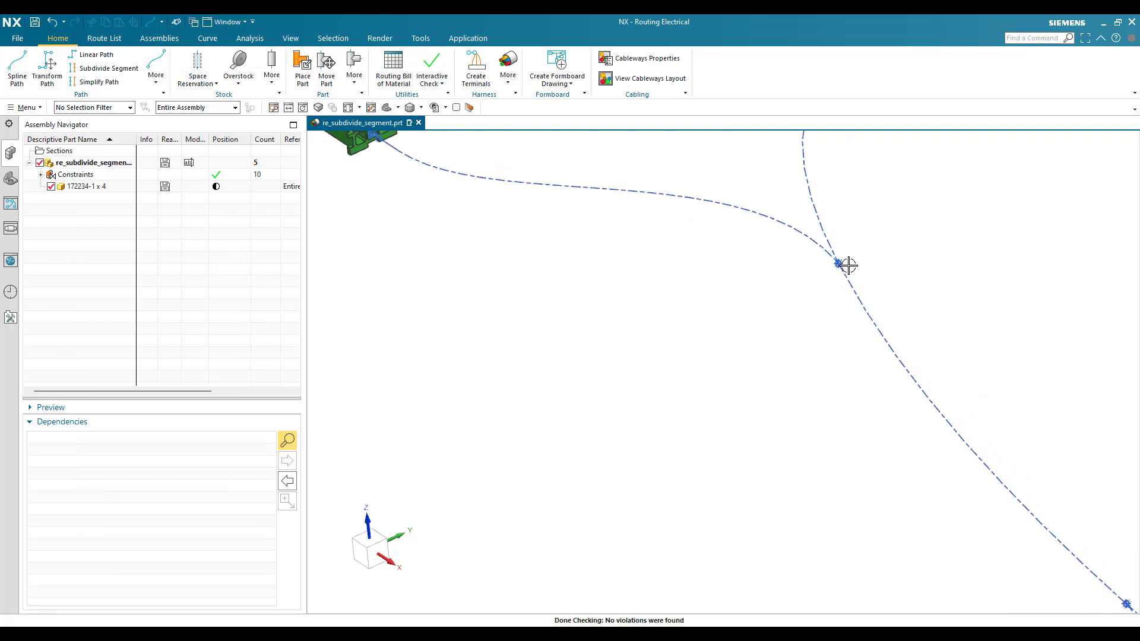
scroll(843, 308, "down", 3)
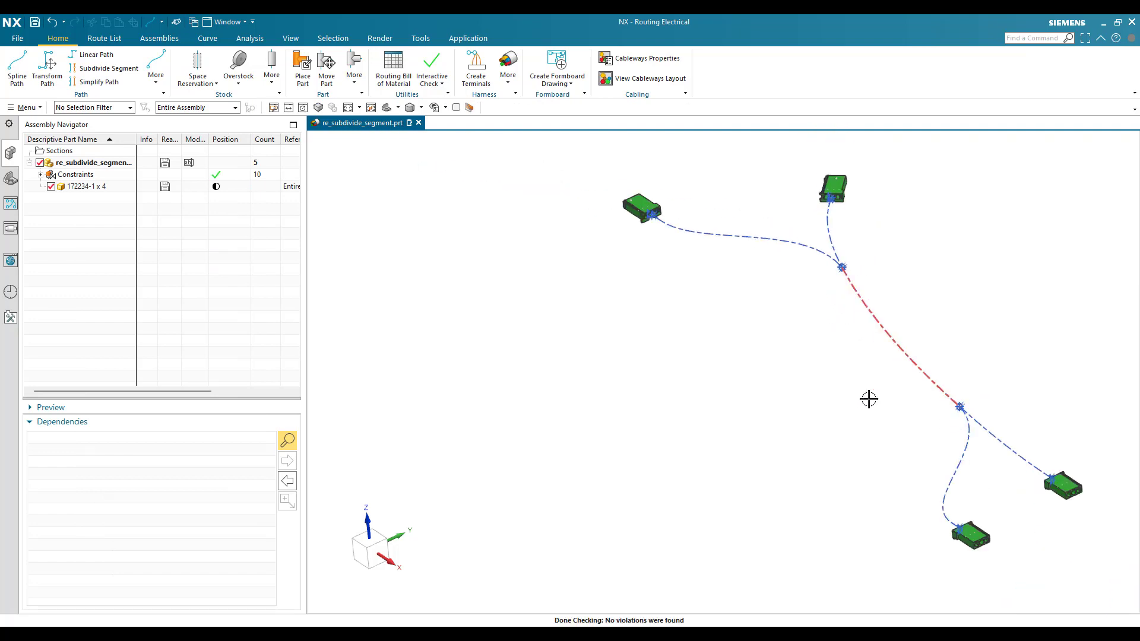
key("ctrl+f")
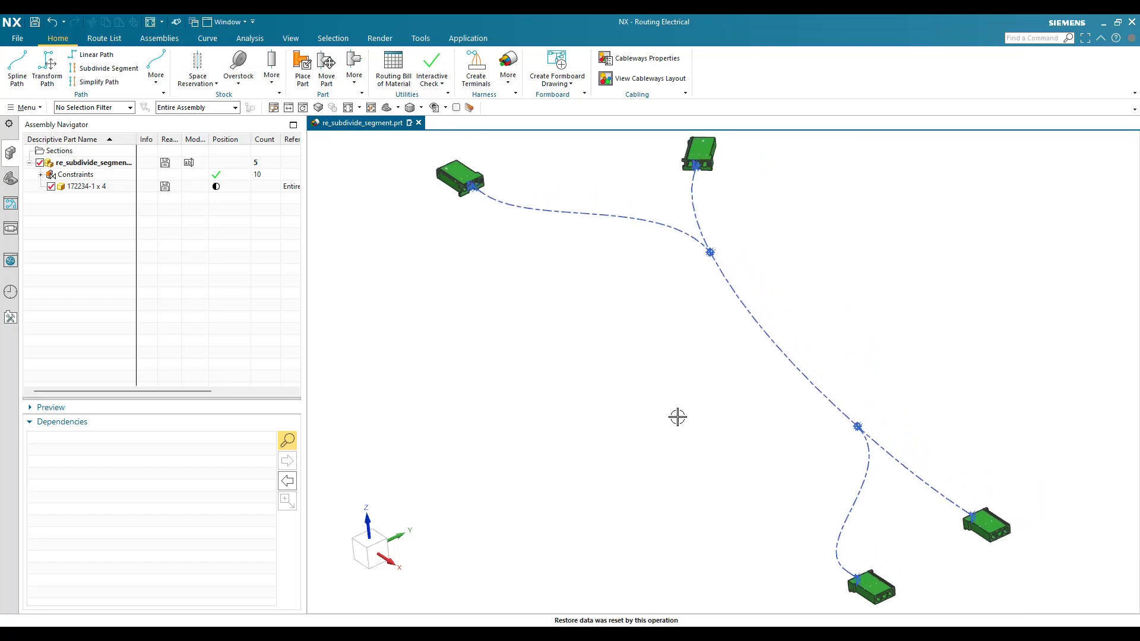